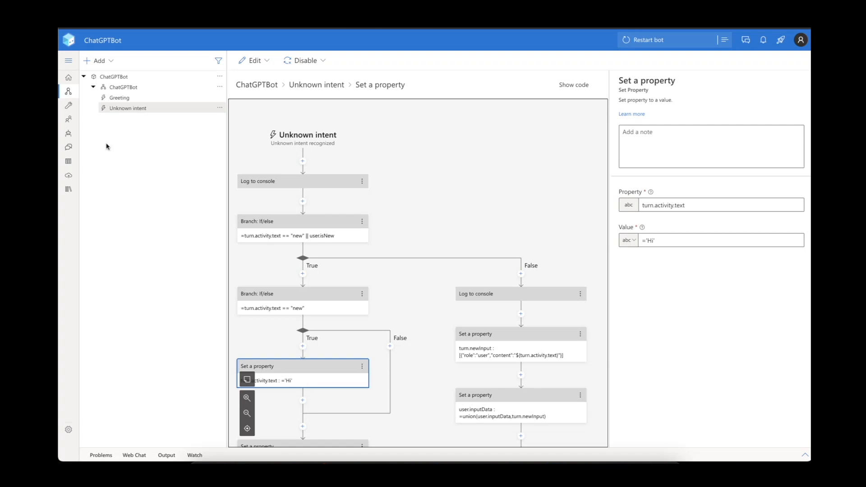
# - Open the bot publishing page, select ChatGPTBot, and start adding a new publishing profile from its publish target options
pyautogui.click(68, 179)
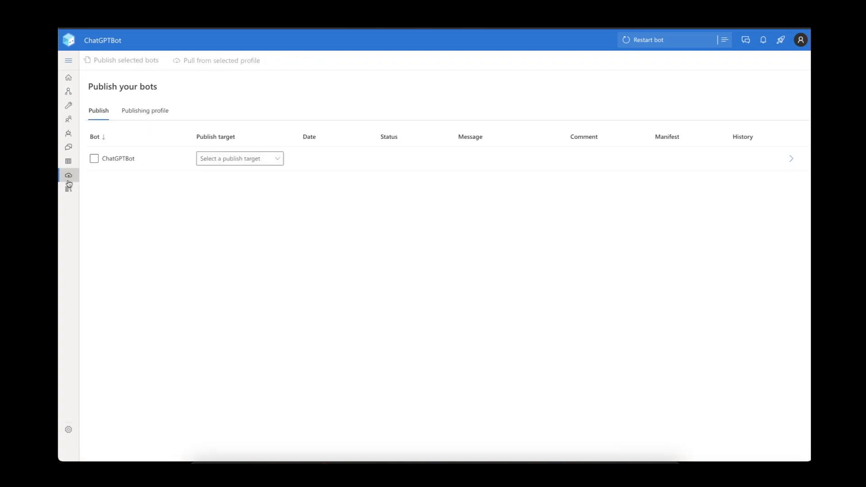
pyautogui.click(94, 160)
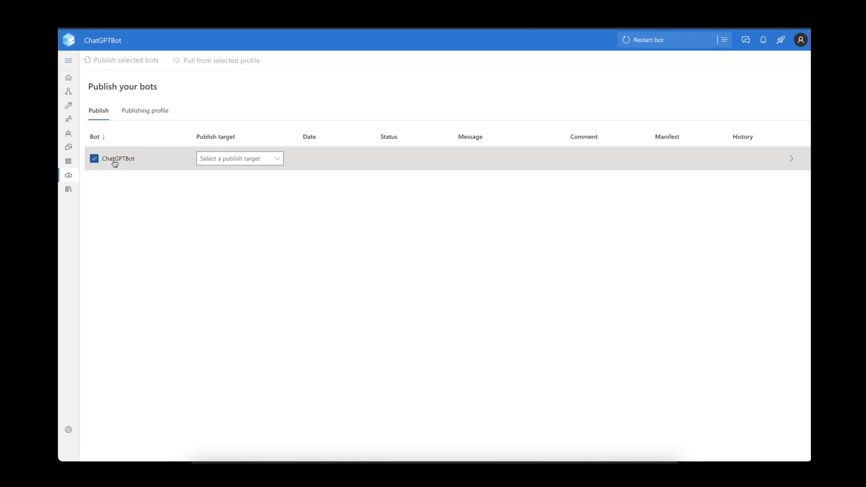
pyautogui.click(232, 162)
pyautogui.click(233, 172)
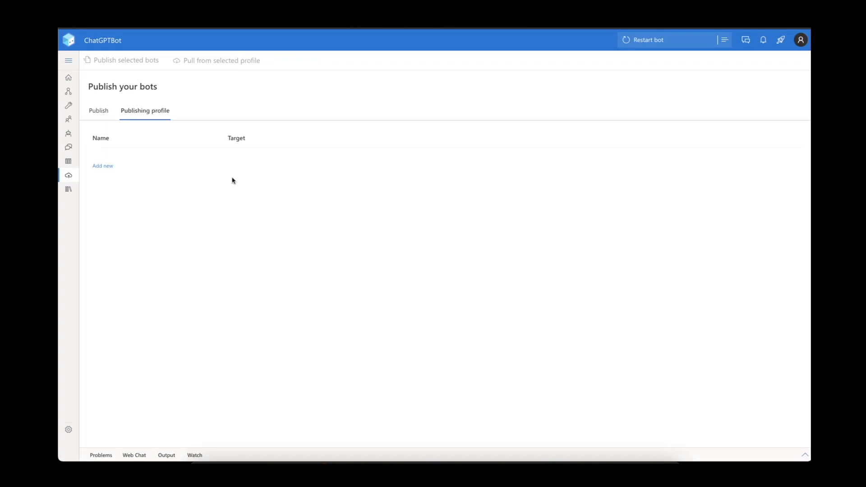
pyautogui.click(103, 166)
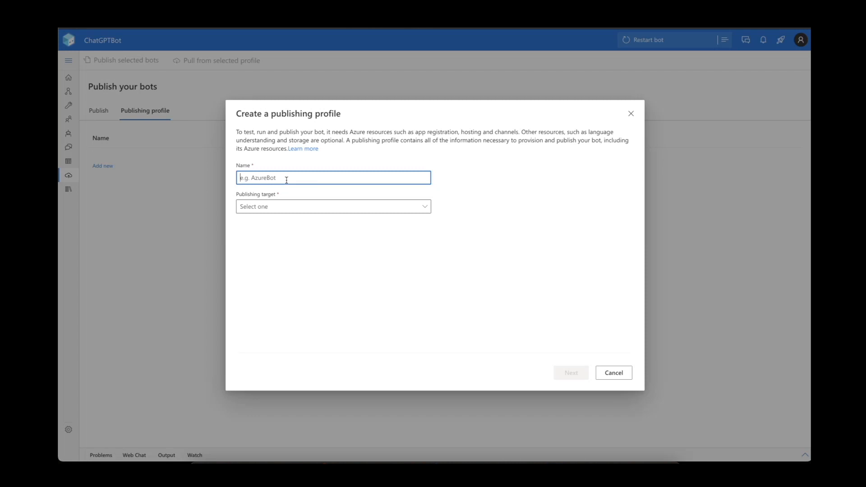
# - Name the publishing profile ChatGPTBot, set its target to Publish bot to Azure, and continue to the resource options
pyautogui.write('ChatGPTbot')
pyautogui.moveTo(265, 177); pyautogui.dragTo(294, 178)
pyautogui.write('Bot')
pyautogui.click(323, 207)
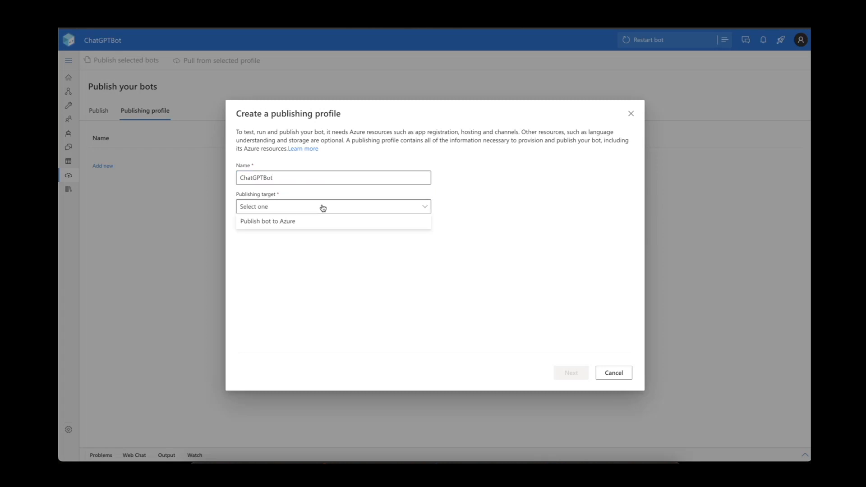
pyautogui.click(288, 221)
pyautogui.click(579, 376)
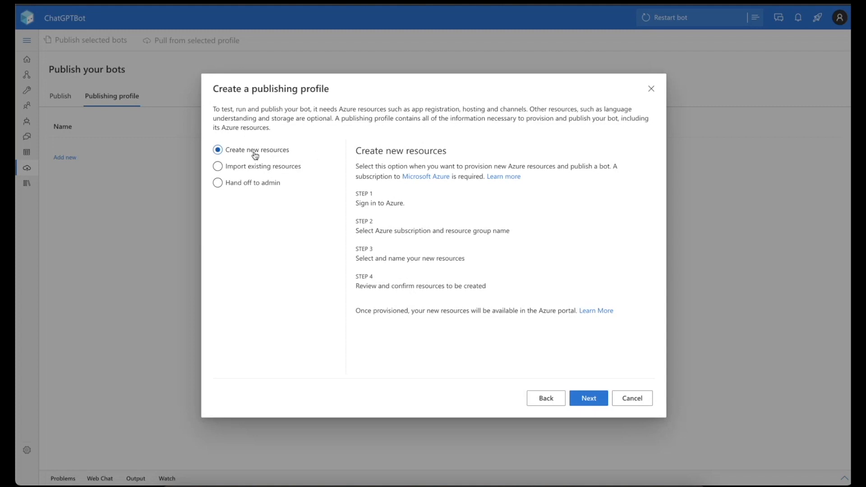
pyautogui.click(596, 405)
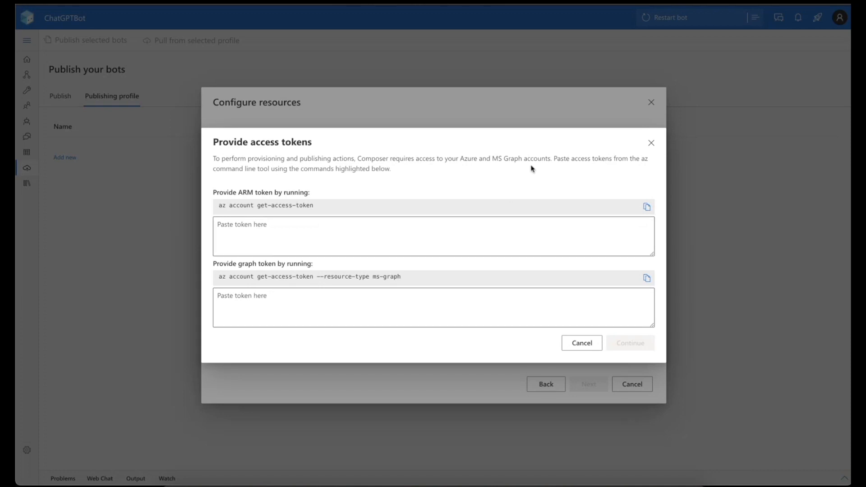
pyautogui.click(321, 229)
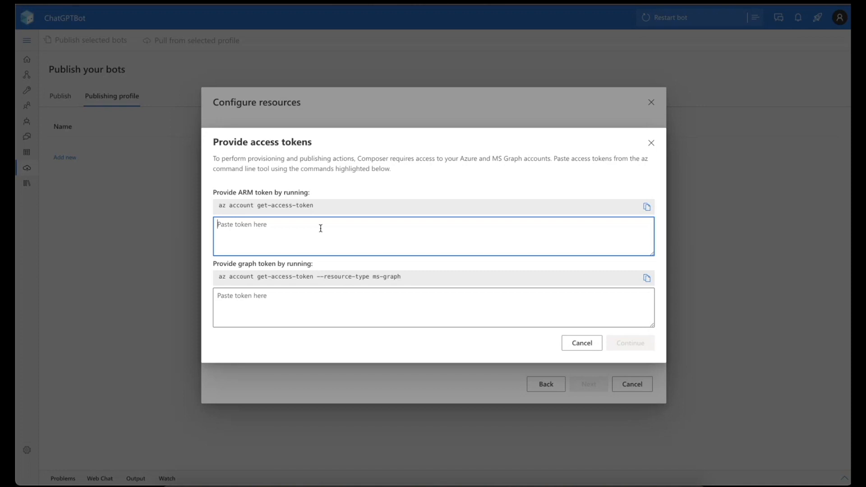
pyautogui.click(651, 142)
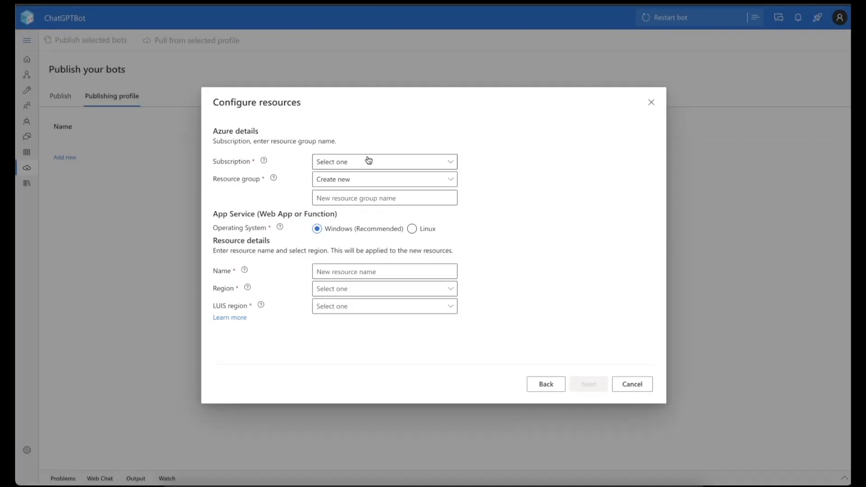
pyautogui.click(406, 164)
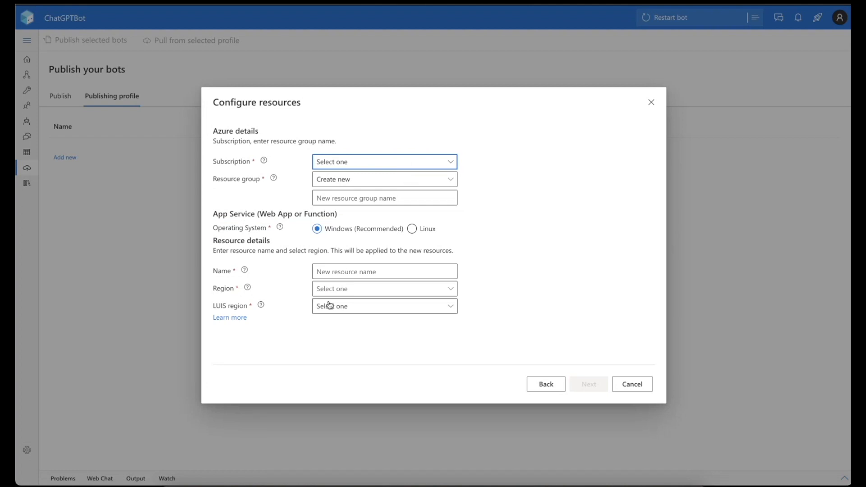
pyautogui.click(407, 309)
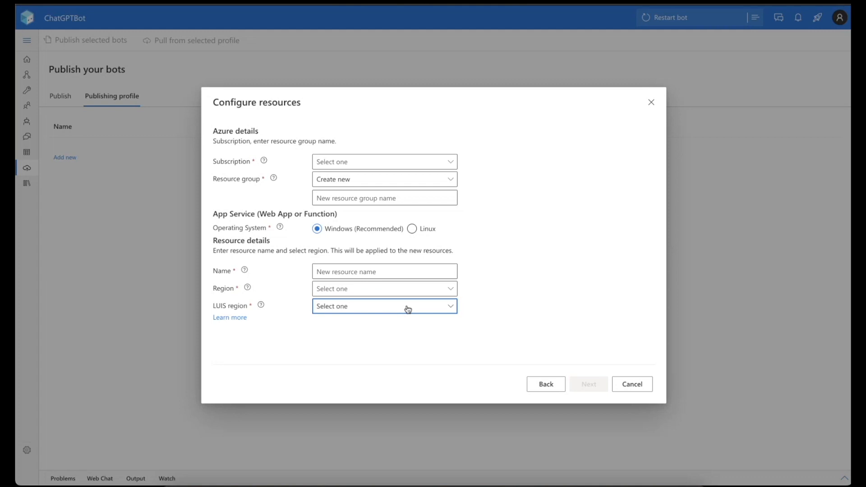
pyautogui.click(542, 386)
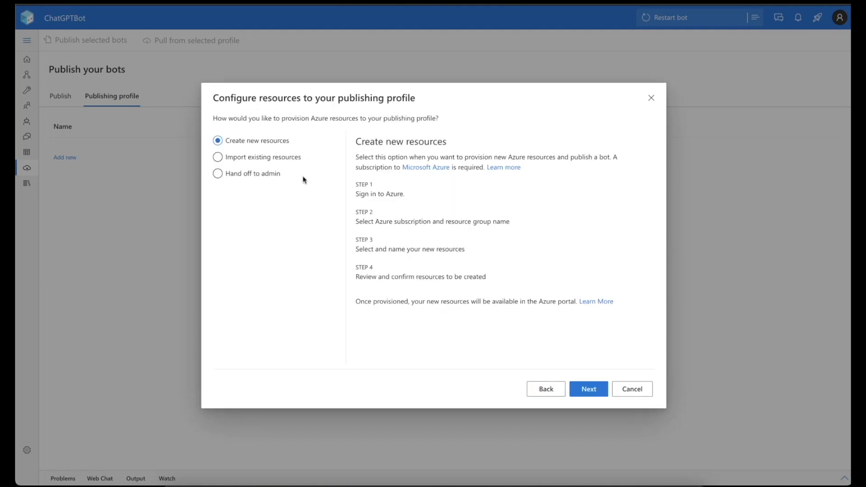
# - Choose Import existing resources and examine the configuration template's name, tenant, hostname, resource group, bot name, region and LUIS resource fields
pyautogui.click(290, 158)
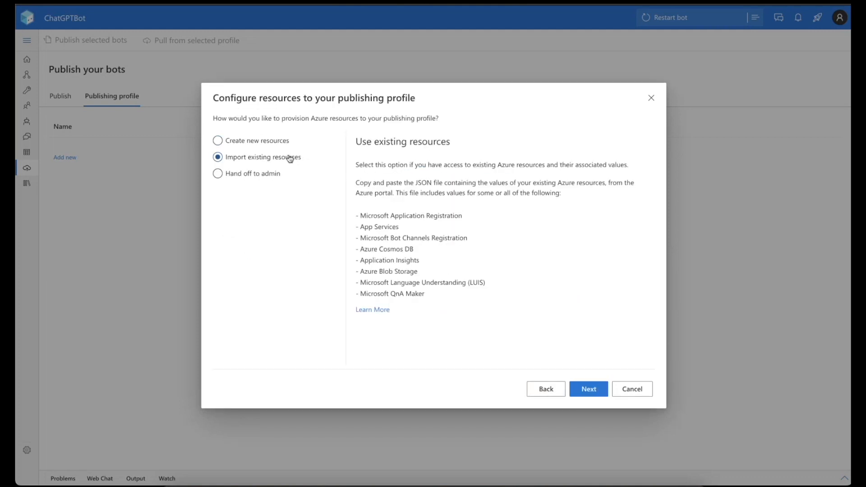
pyautogui.click(602, 392)
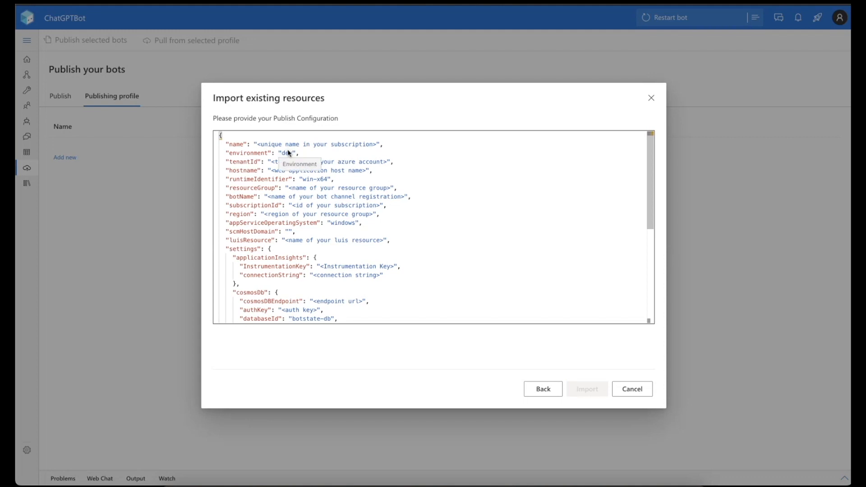
pyautogui.moveTo(257, 144); pyautogui.dragTo(377, 144)
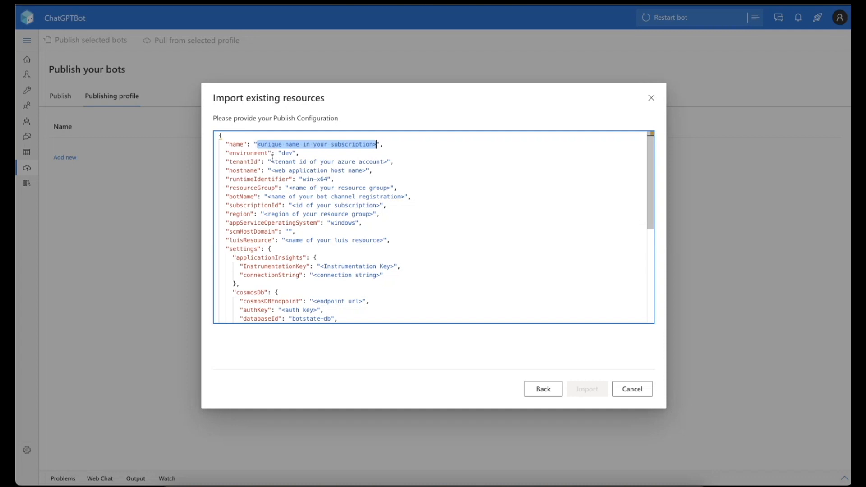
pyautogui.moveTo(271, 162); pyautogui.dragTo(387, 161)
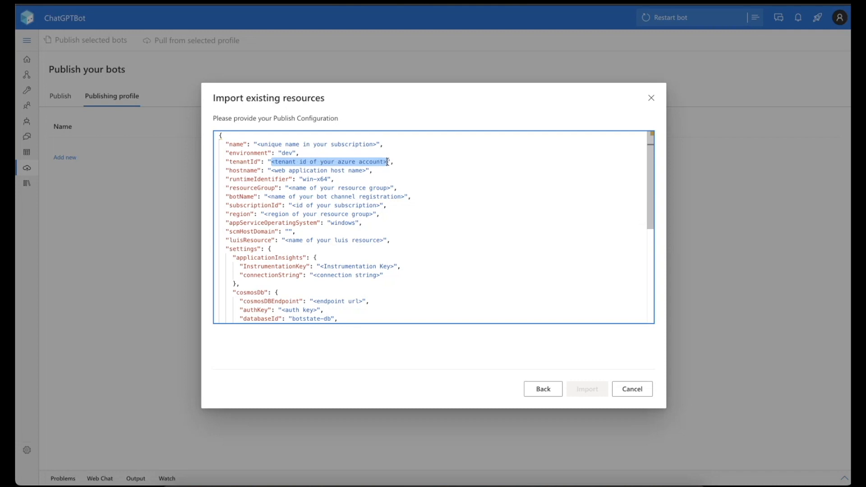
pyautogui.moveTo(271, 170); pyautogui.dragTo(366, 171)
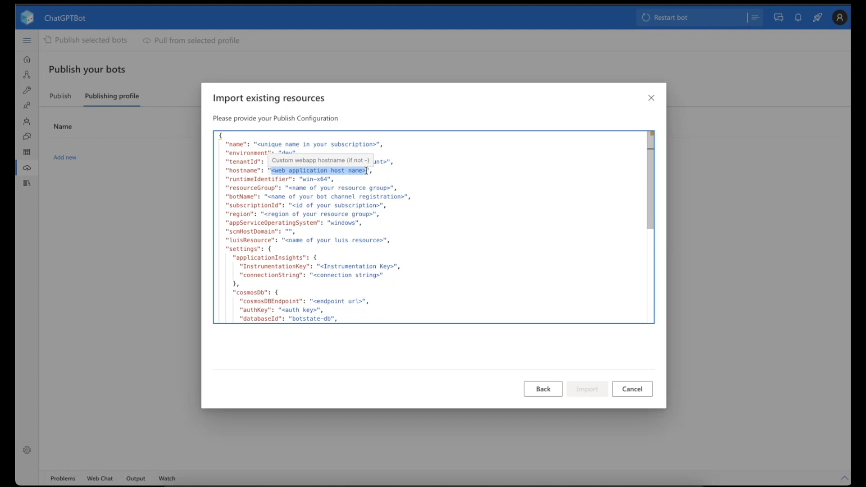
pyautogui.click(366, 170)
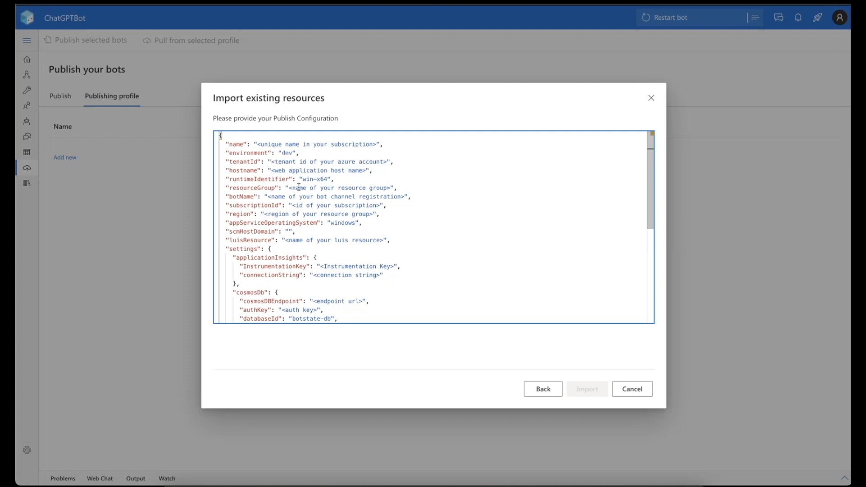
pyautogui.moveTo(290, 187); pyautogui.dragTo(391, 190)
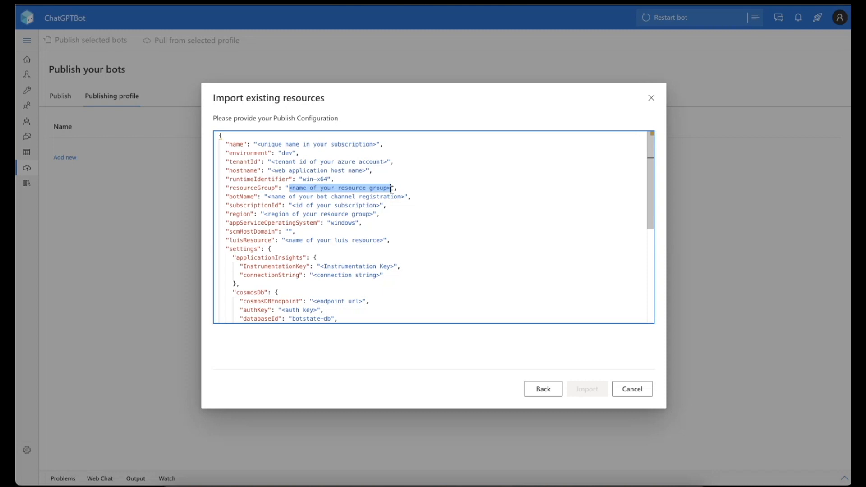
pyautogui.moveTo(268, 196); pyautogui.dragTo(405, 197)
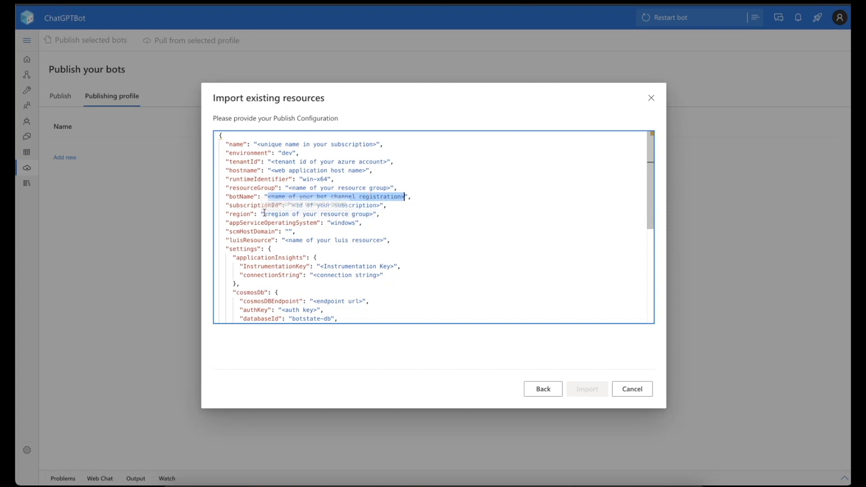
pyautogui.moveTo(261, 213); pyautogui.dragTo(380, 214)
pyautogui.click(378, 213)
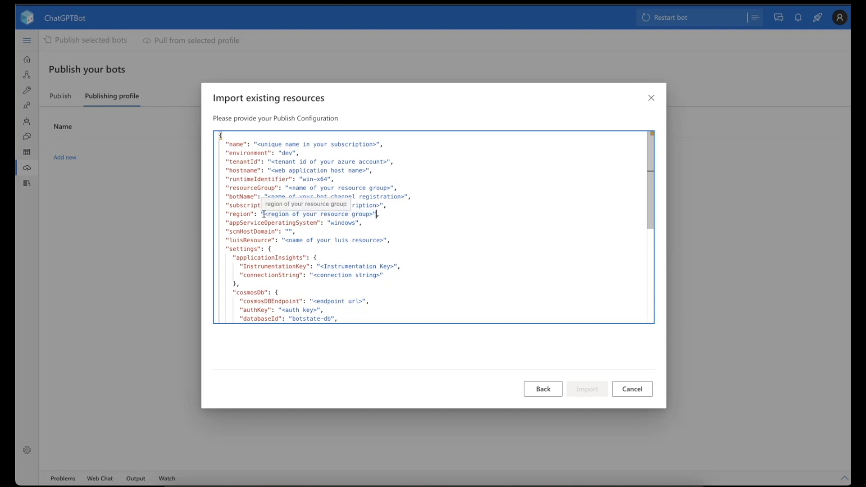
pyautogui.moveTo(264, 214); pyautogui.dragTo(372, 214)
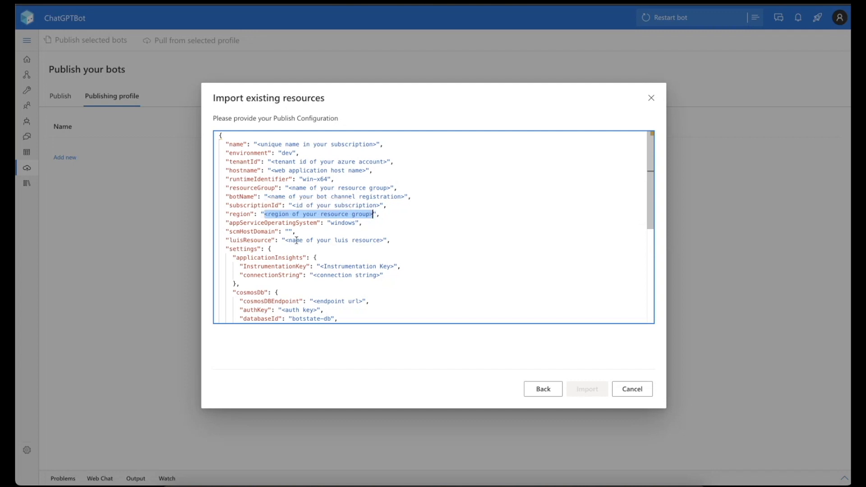
pyautogui.moveTo(284, 241); pyautogui.dragTo(385, 241)
pyautogui.scroll(-1, 384, 240)
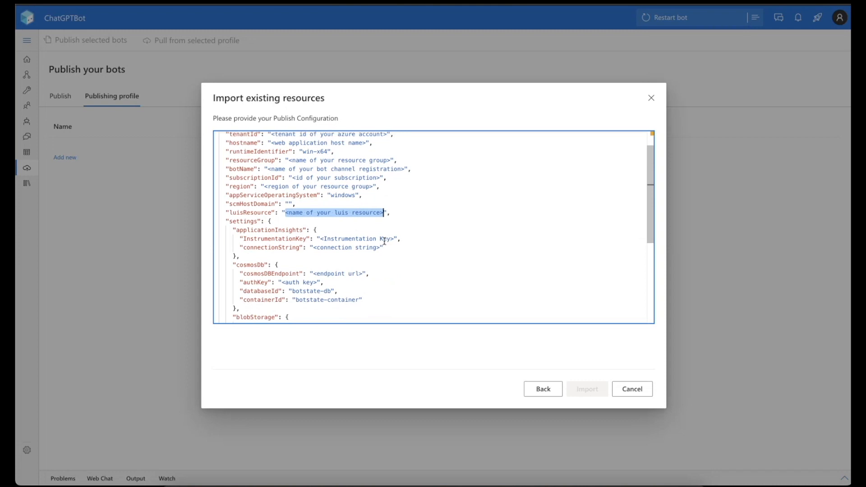
# - Examine the import template's settings section, covering the LUIS keys, endpoints and region, and the Microsoft app ID and password fields
pyautogui.scroll(-4, 287, 269)
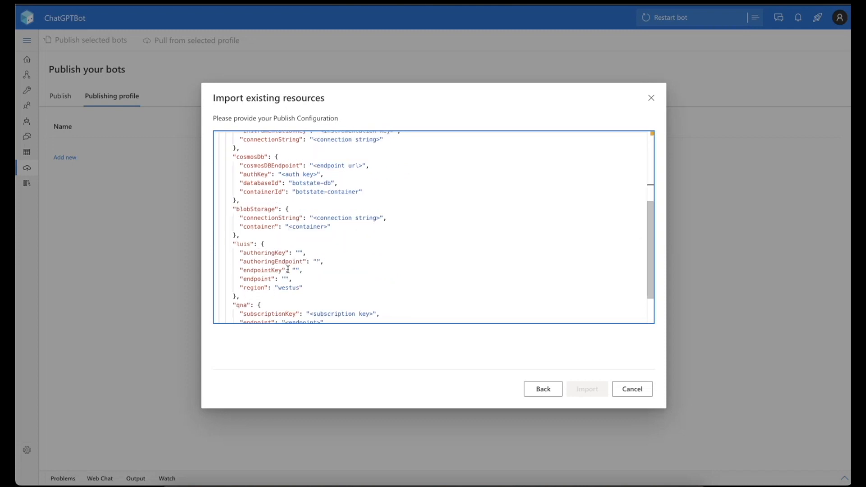
pyautogui.click(299, 249)
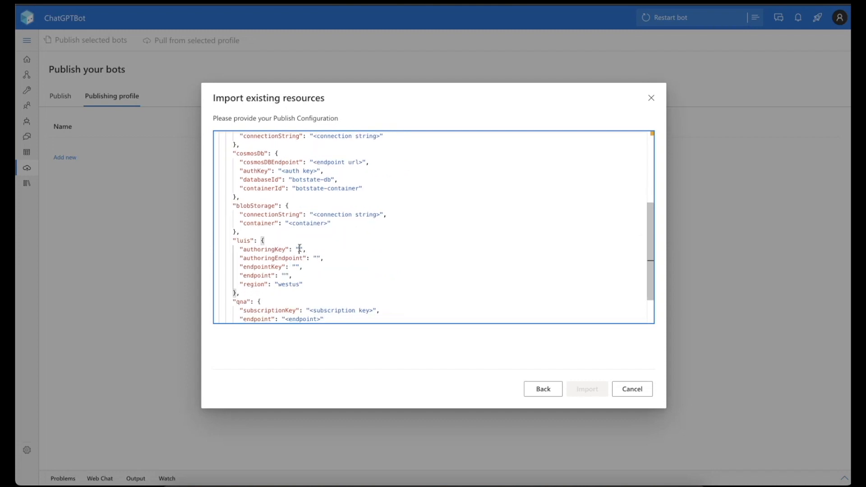
pyautogui.click(315, 256)
pyautogui.click(283, 275)
pyautogui.scroll(-2, 287, 270)
pyautogui.doubleClick(289, 240)
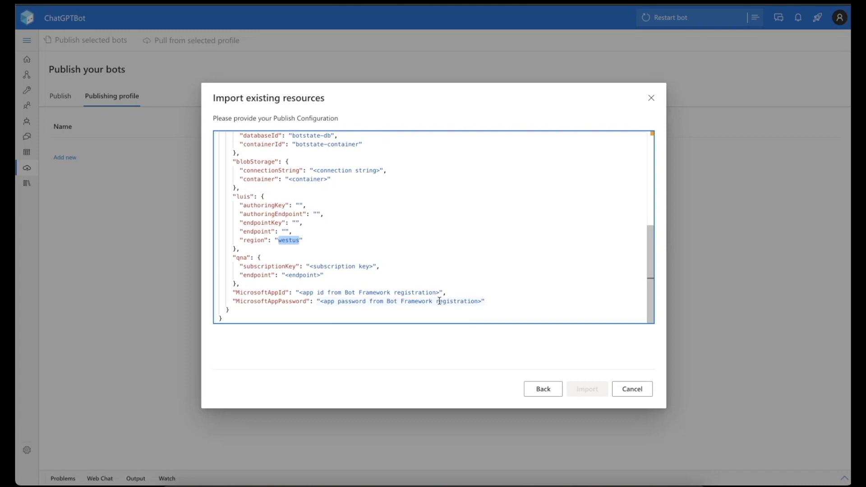
pyautogui.click(495, 302)
pyautogui.scroll(5, 495, 302)
pyautogui.scroll(-5, 495, 302)
pyautogui.scroll(5, 496, 302)
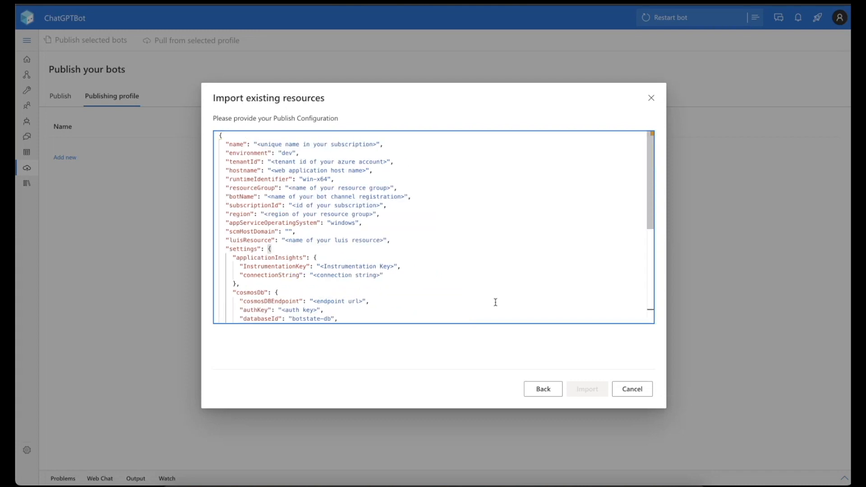
# - Go back to the resource options, choose Create new resources, and continue to providing the Azure access tokens
pyautogui.click(541, 390)
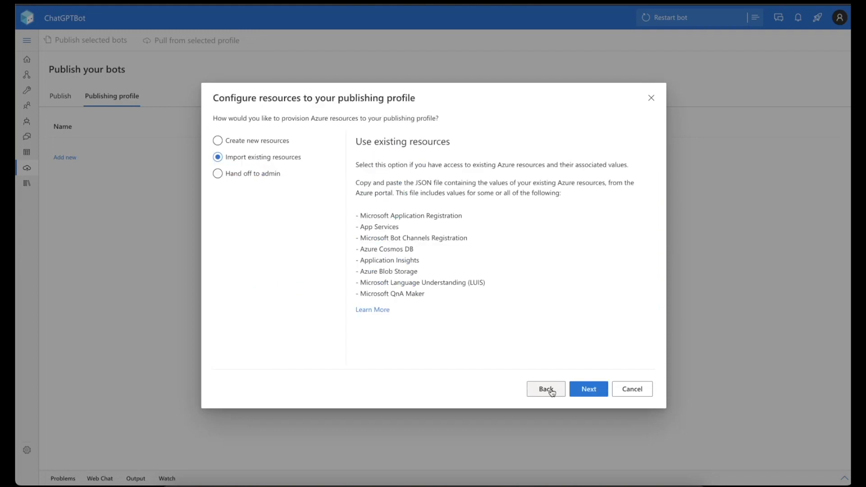
pyautogui.click(255, 140)
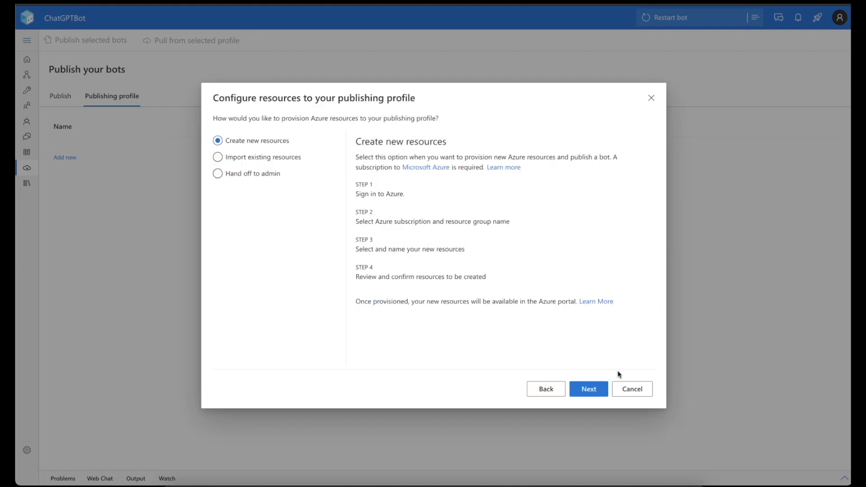
pyautogui.click(589, 391)
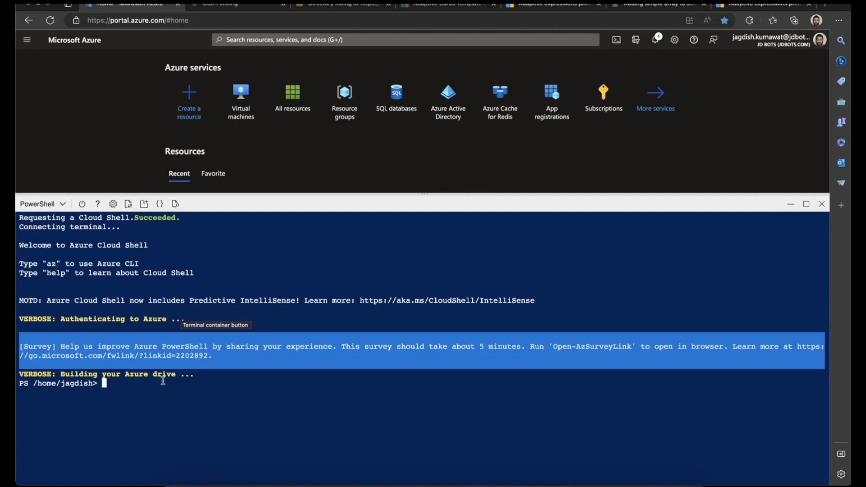
pyautogui.write('az account get-access-token')
pyautogui.press('Escape')
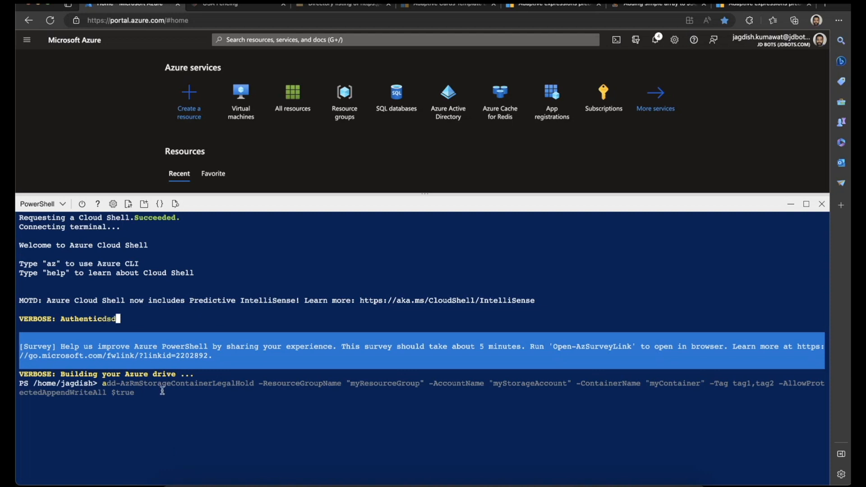
pyautogui.press('Return')
pyautogui.press('Return')
pyautogui.press('Return')
pyautogui.press('Return')
pyautogui.press('Return')
pyautogui.press('Return')
pyautogui.press('Return')
pyautogui.press('Return')
pyautogui.press('Return')
pyautogui.press('Return')
pyautogui.press('Return')
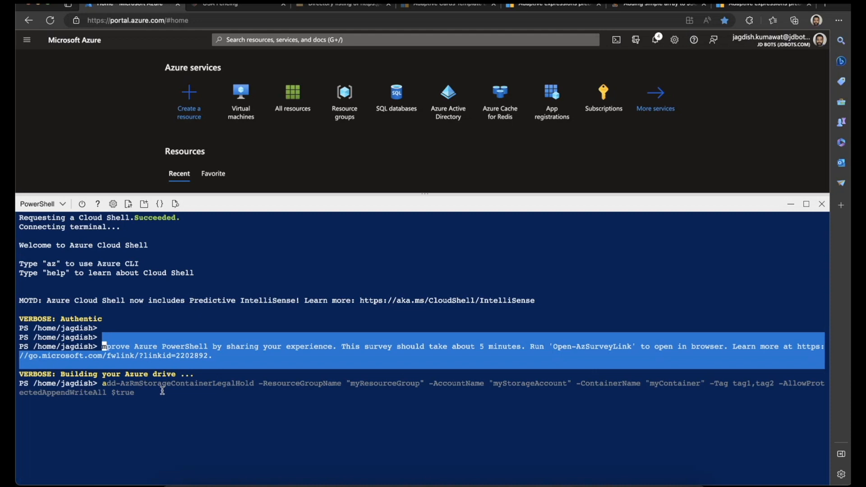
pyautogui.press('Return')
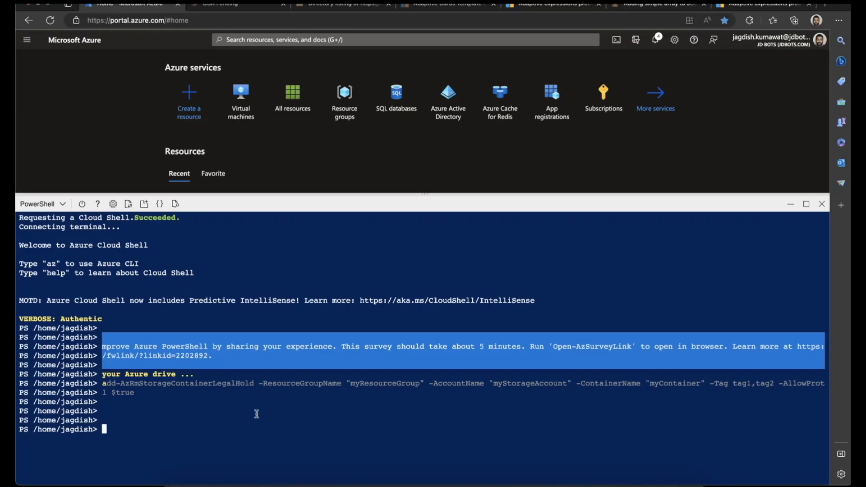
# - Paste the command az account get-access-token into the Azure Cloud Shell prompt and switch back to Bot Framework Composer
pyautogui.rightClick(256, 412)
pyautogui.click(293, 223)
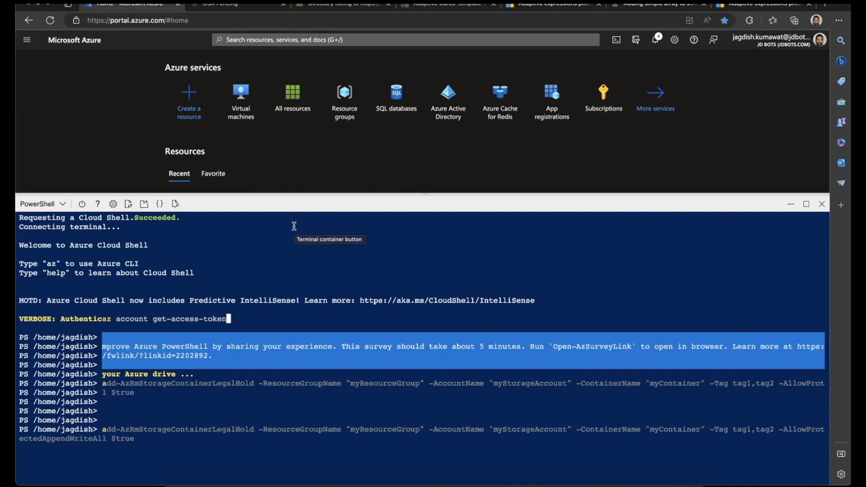
pyautogui.press('super+Tab')
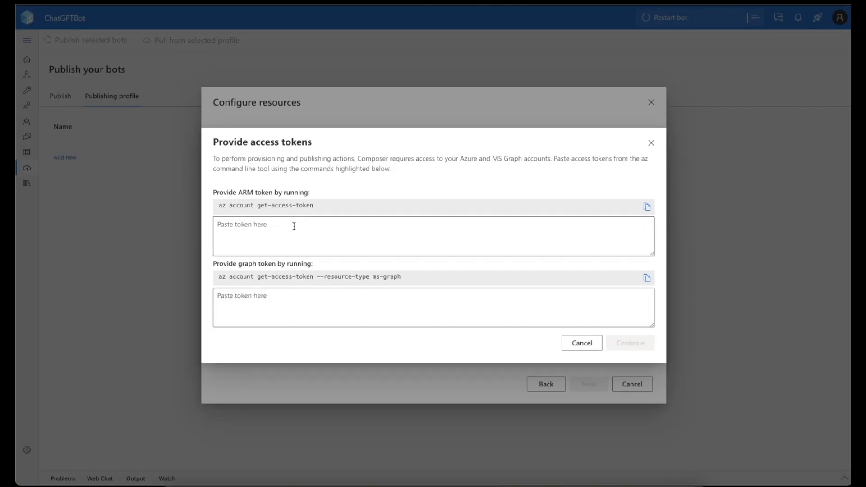
# - Run az account get-access-token in Azure Cloud Shell, copy the returned access token and switch back to Bot Framework Composer
pyautogui.press('super+Tab')
pyautogui.press('Return')
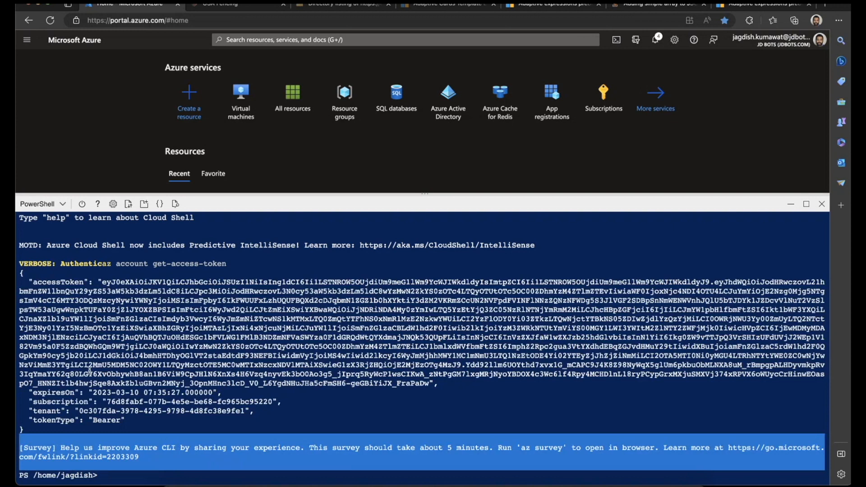
pyautogui.moveTo(101, 283); pyautogui.dragTo(432, 384)
pyautogui.hotkey('ctrl', 'c')
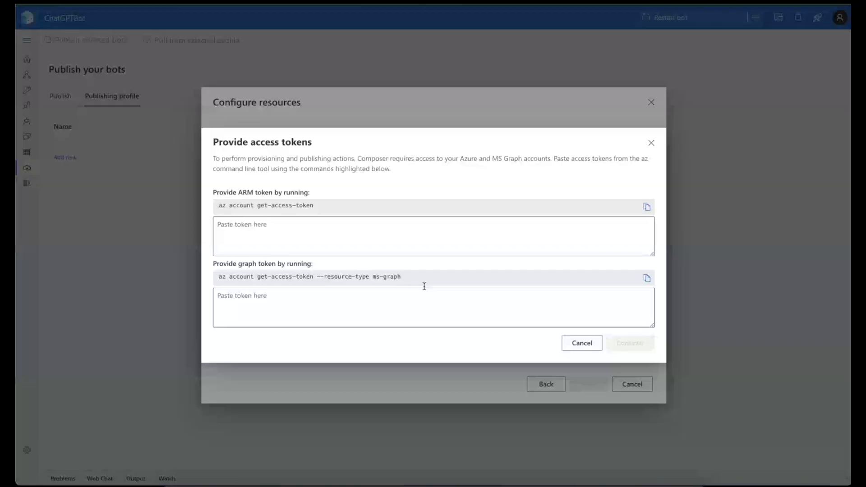
# - Paste the copied access token into the ARM token field and check its beginning
pyautogui.click(411, 236)
pyautogui.hotkey('ctrl', 'v')
pyautogui.scroll(5, 411, 236)
pyautogui.scroll(1, 411, 235)
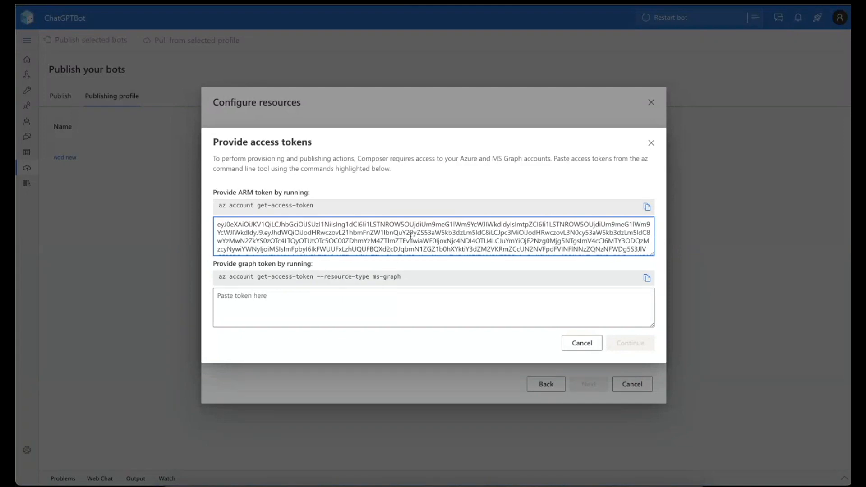
# - Copy the graph token command and run az account get-access-token --resource-type ms-graph in Azure Cloud Shell
pyautogui.click(647, 279)
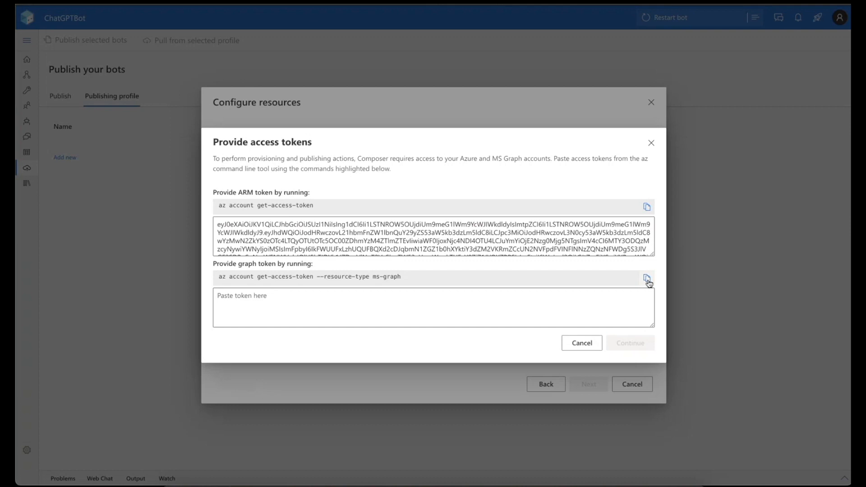
pyautogui.hotkey('alt', 'Tab')
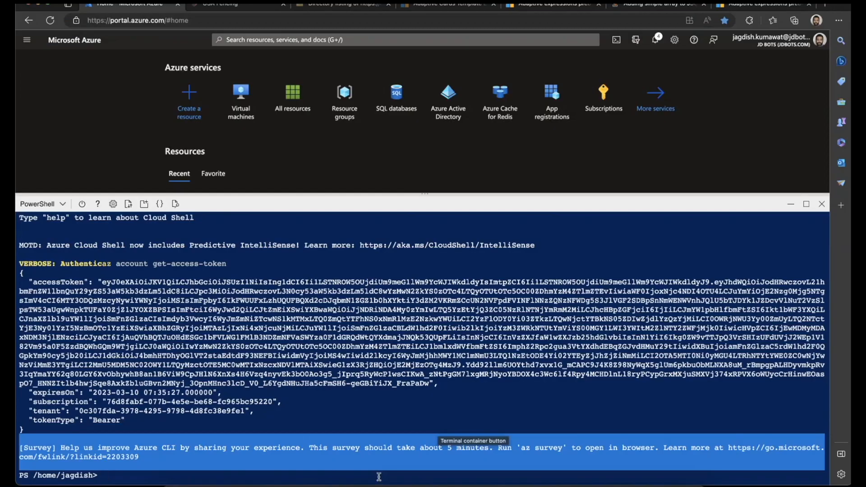
pyautogui.rightClick(379, 477)
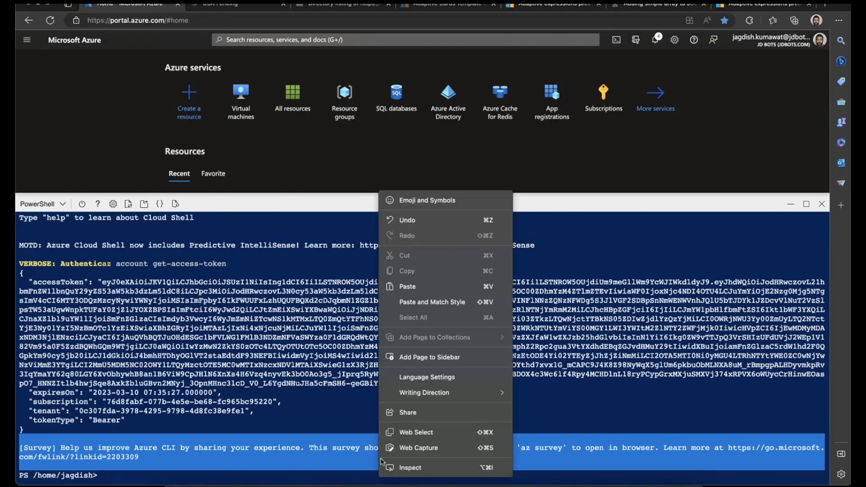
pyautogui.click(406, 284)
pyautogui.press('Return')
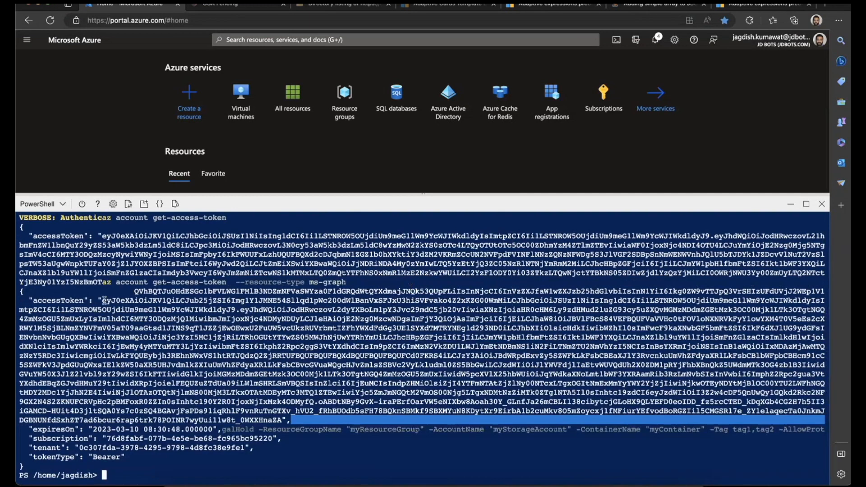
# - Copy the access token returned by the ms-graph command and switch back to Bot Framework Composer
pyautogui.moveTo(103, 300); pyautogui.dragTo(282, 419)
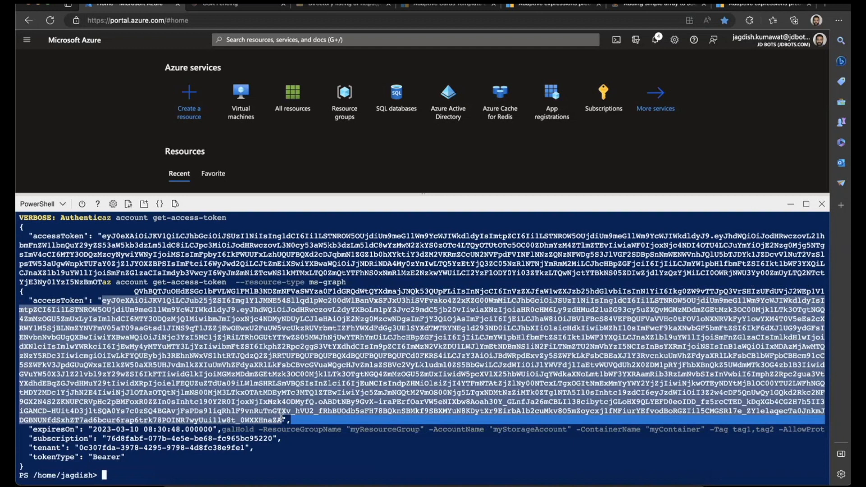
pyautogui.press('super+c')
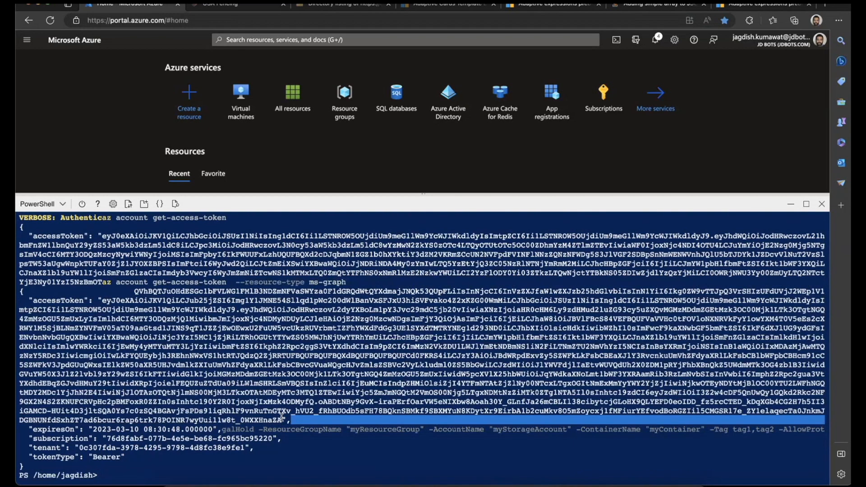
pyautogui.moveTo(396, 211); pyautogui.dragTo(397, 155)
pyautogui.moveTo(407, 106)
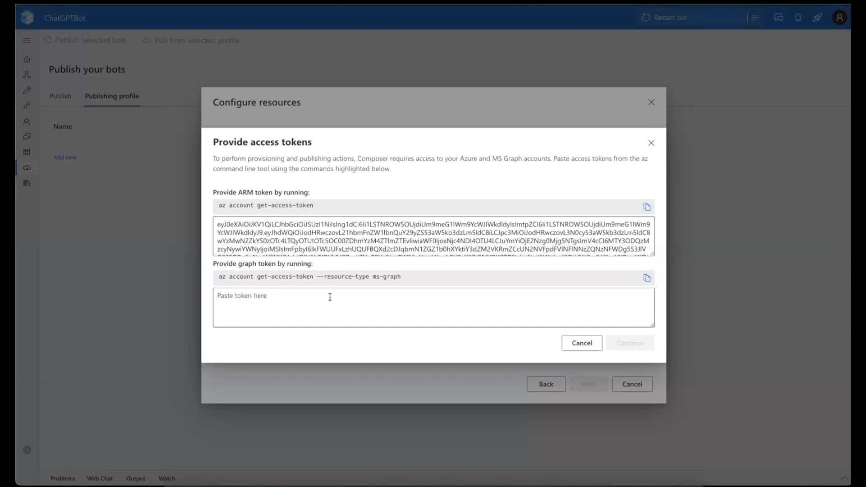
# - Paste the copied access token into the graph token field and continue to configuring the resources
pyautogui.click(330, 301)
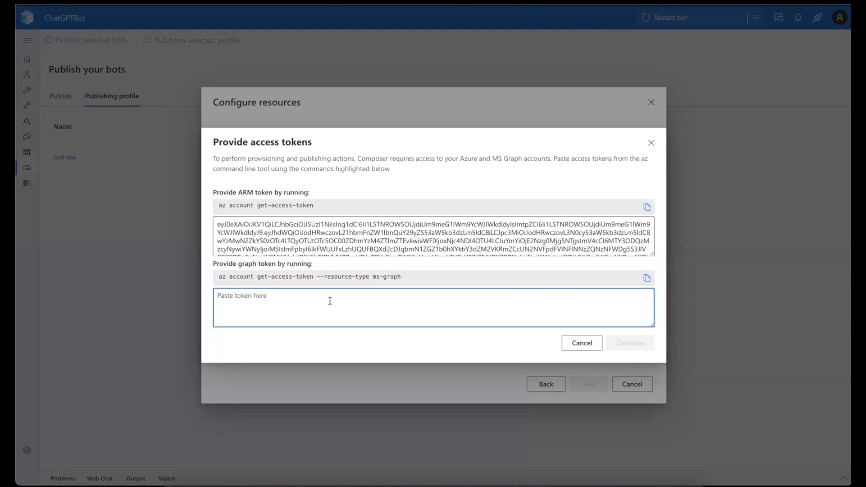
pyautogui.hotkey('ctrl', 'v')
pyautogui.scroll(-2, 518, 250)
pyautogui.scroll(-2, 518, 250)
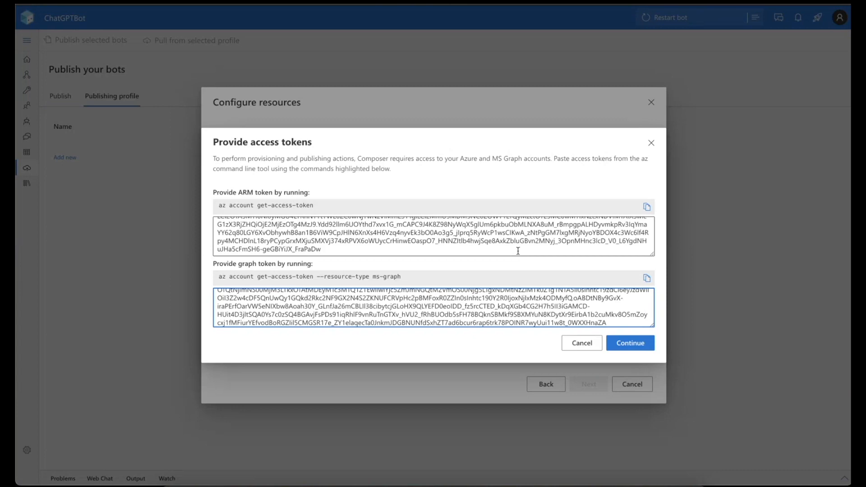
pyautogui.click(630, 343)
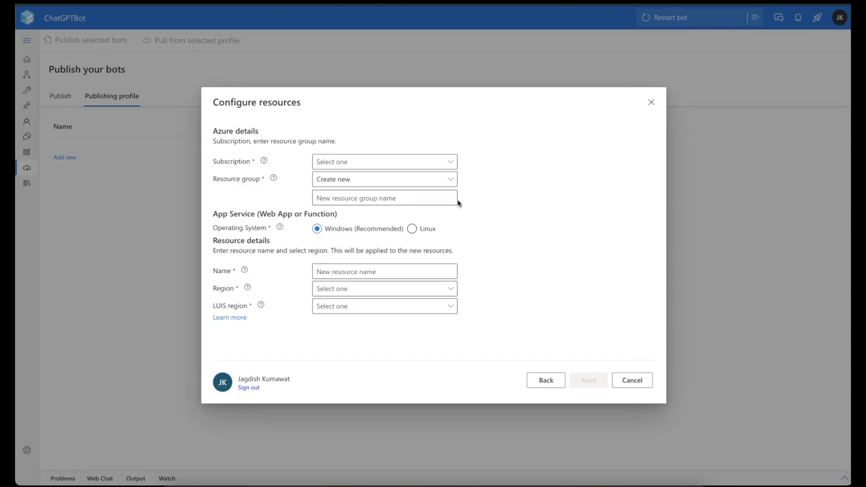
# - Choose the DEV - Sponsored subscription and set up a new resource group named ChatGPT-RG
pyautogui.click(454, 163)
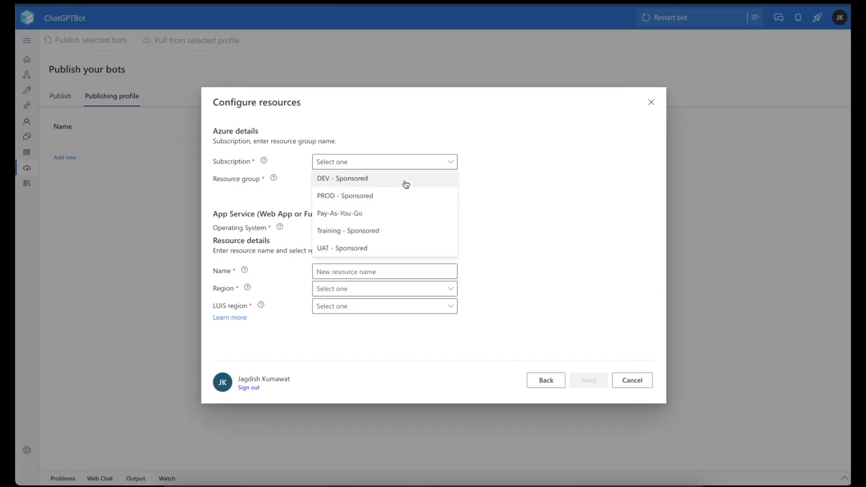
pyautogui.click(406, 184)
pyautogui.click(458, 183)
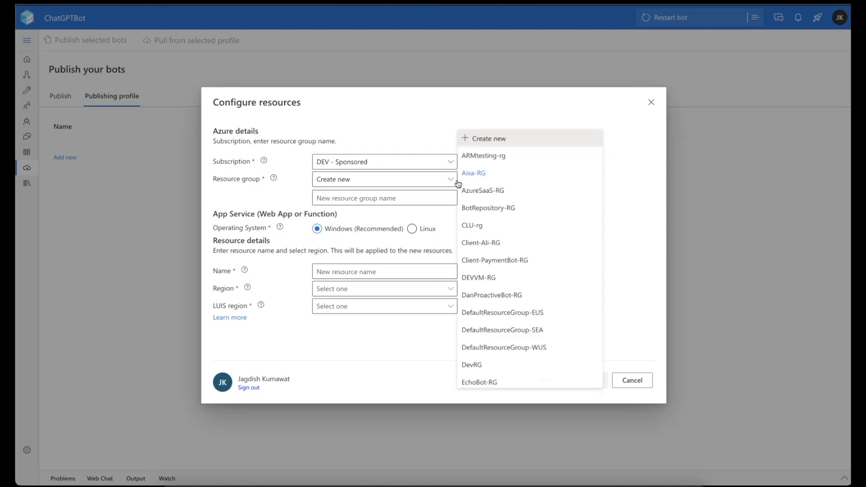
pyautogui.click(494, 137)
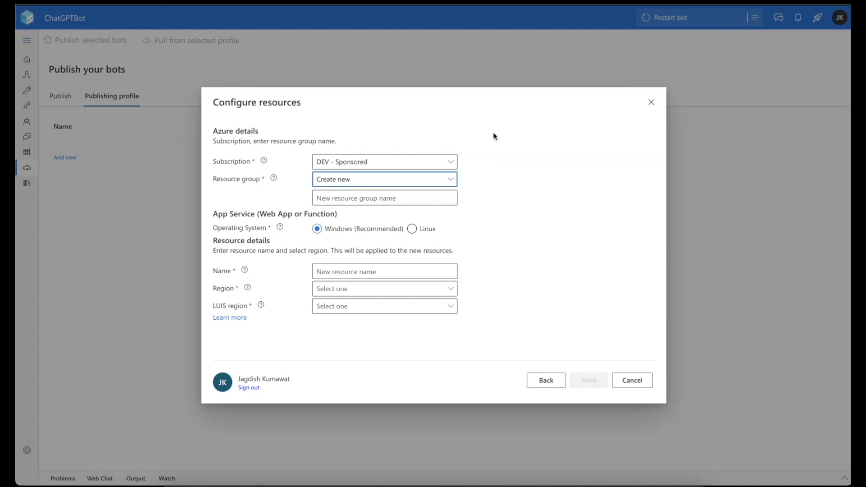
pyautogui.click(407, 198)
pyautogui.write('ChatGP')
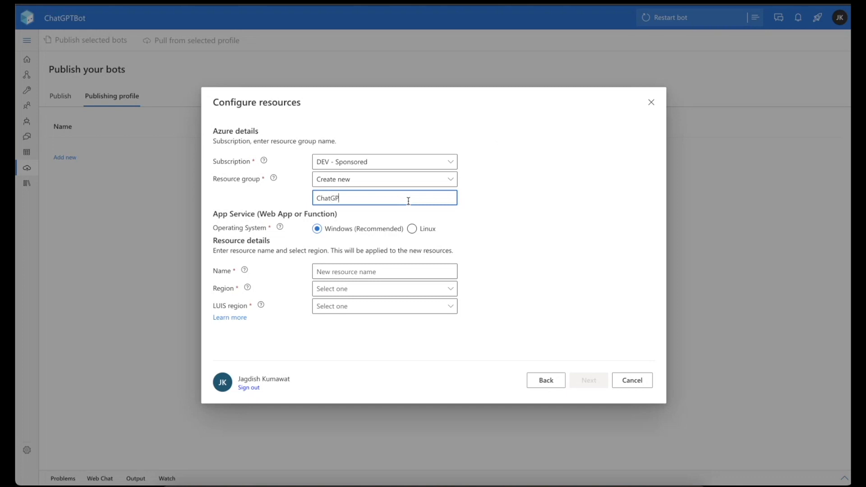
pyautogui.write('T-RG')
# - Name the new resource chatgptcomposerbot, set its region to East US, and continue to adding resources
pyautogui.click(439, 276)
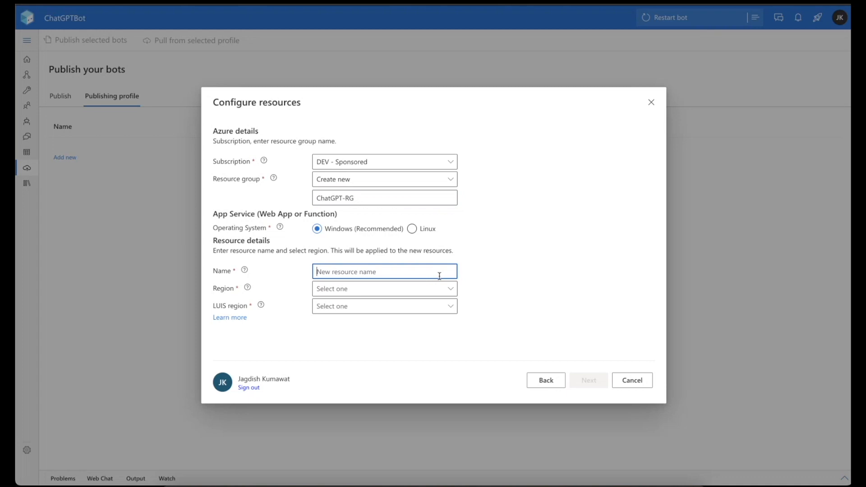
pyautogui.write('chatgpt')
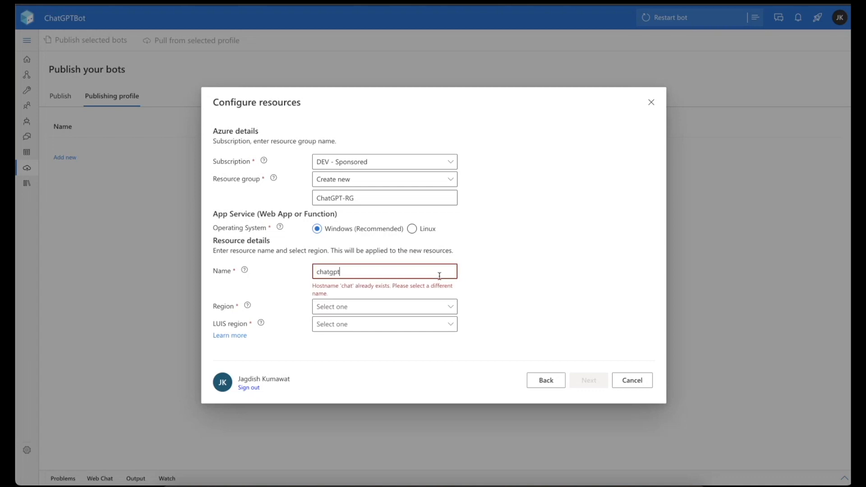
pyautogui.write('composerbot')
pyautogui.click(492, 279)
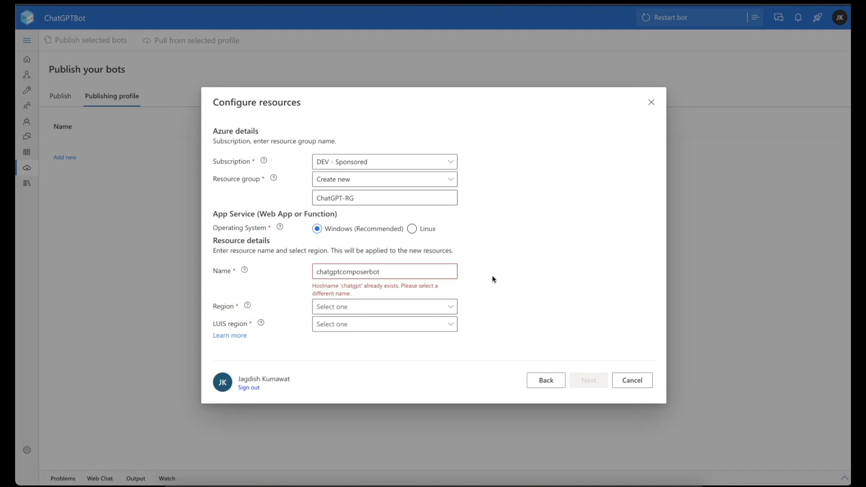
pyautogui.click(403, 272)
pyautogui.click(394, 293)
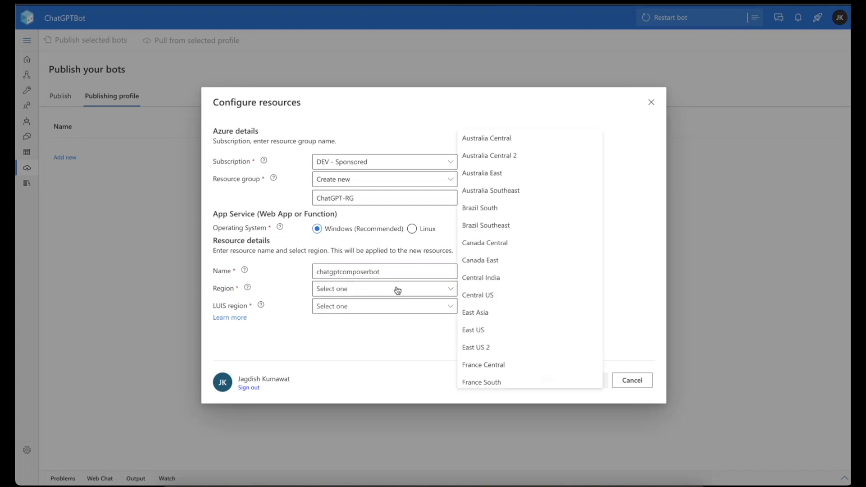
pyautogui.click(494, 331)
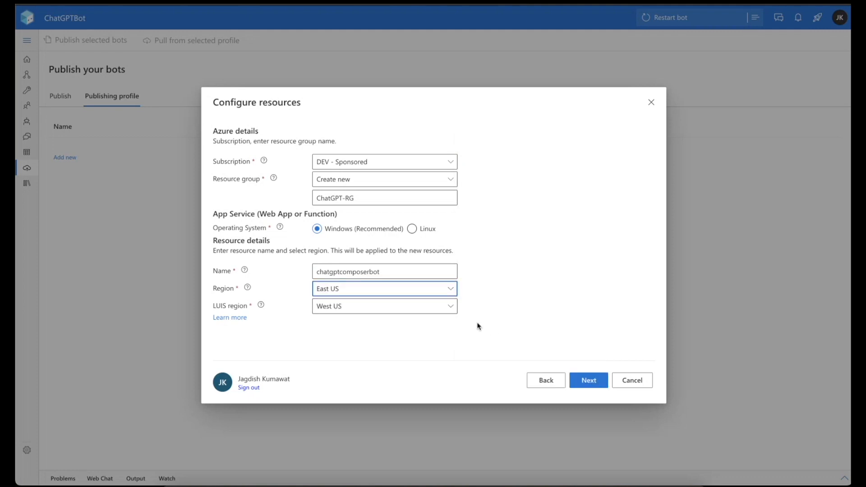
pyautogui.click(584, 384)
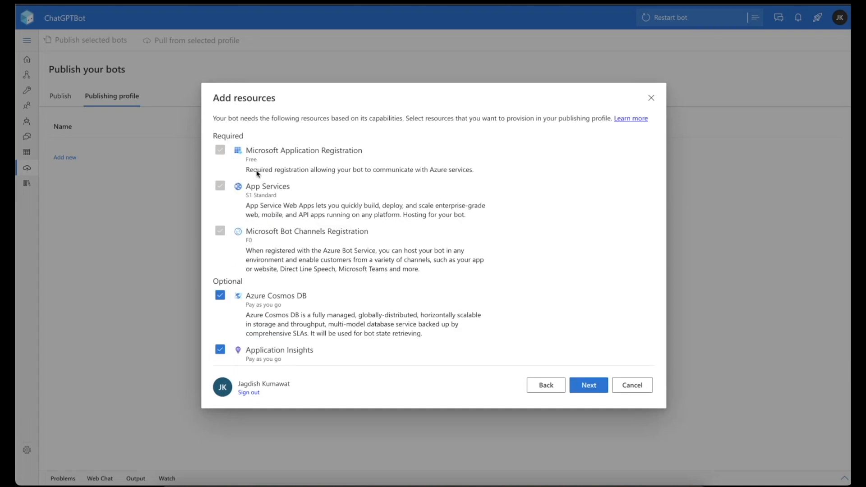
# - Review the required and optional resources, and deselect Azure Cosmos DB and Azure Blob Storage
pyautogui.scroll(-3, 258, 173)
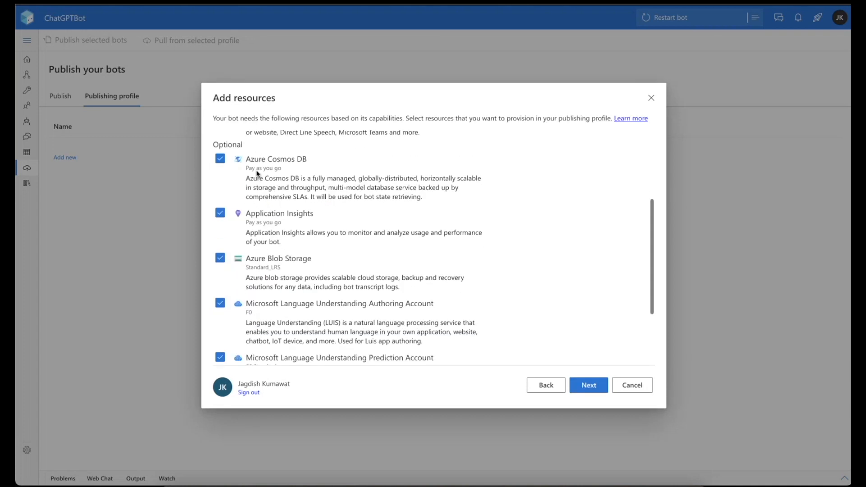
pyautogui.scroll(3, 257, 174)
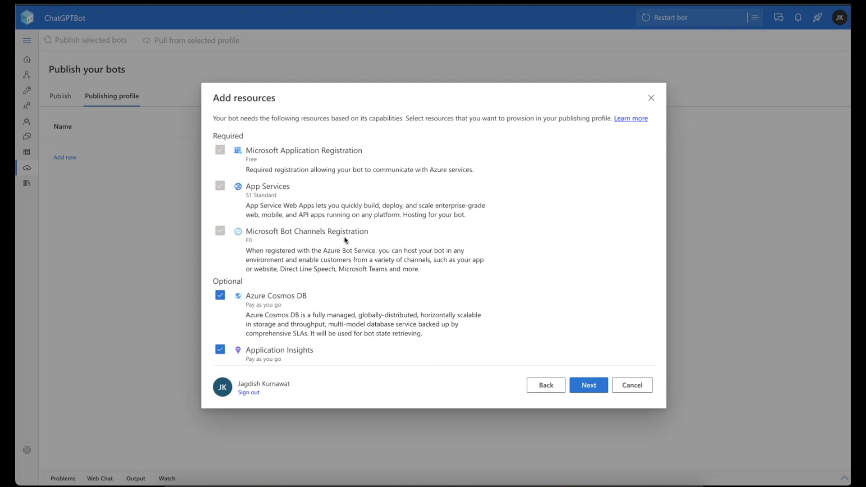
pyautogui.scroll(-3, 300, 228)
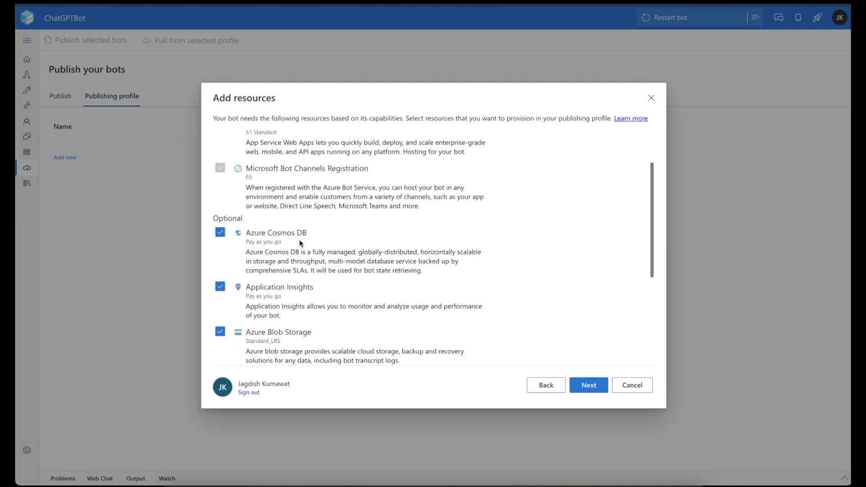
pyautogui.scroll(3, 299, 243)
pyautogui.scroll(-3, 301, 243)
pyautogui.scroll(-1, 299, 239)
pyautogui.click(219, 191)
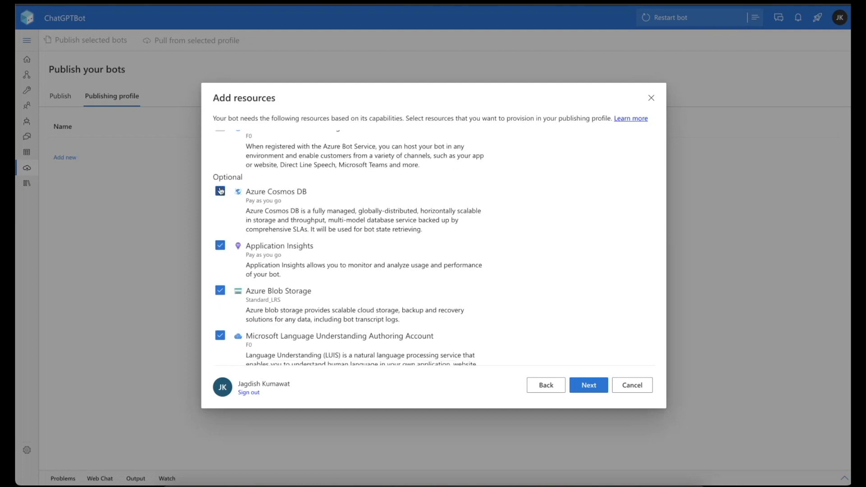
pyautogui.scroll(-1, 221, 246)
pyautogui.click(221, 246)
pyautogui.scroll(-1, 221, 239)
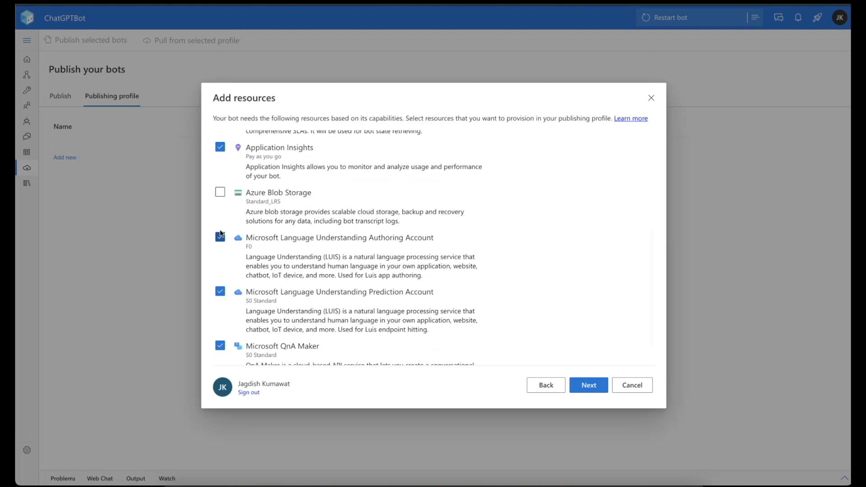
# - Deselect the Microsoft Language Understanding Authoring and Prediction accounts and Microsoft QnA Maker
pyautogui.click(221, 238)
pyautogui.click(221, 292)
pyautogui.scroll(-1, 223, 294)
pyautogui.click(221, 312)
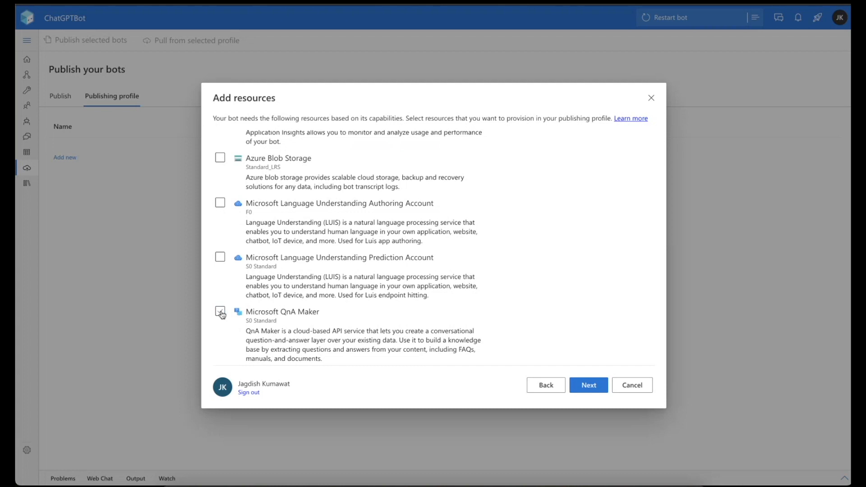
# - Continue to the resource review and create the selected Azure resources for the bot
pyautogui.scroll(5, 318, 300)
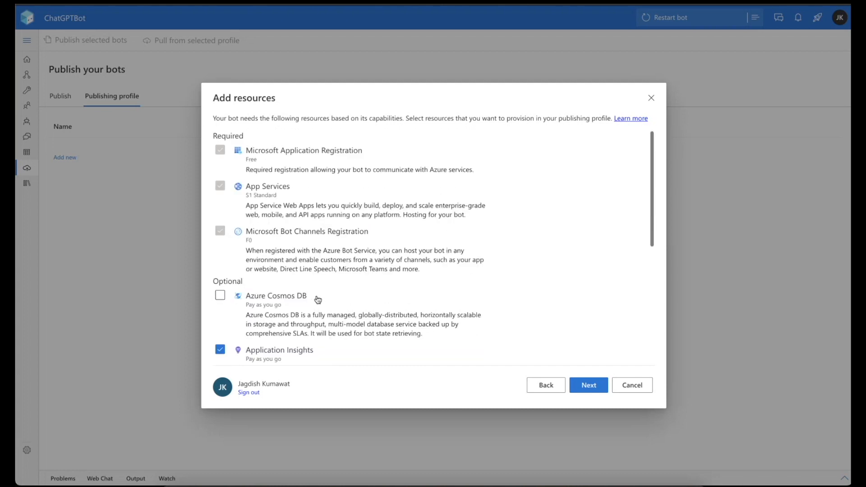
pyautogui.click(604, 387)
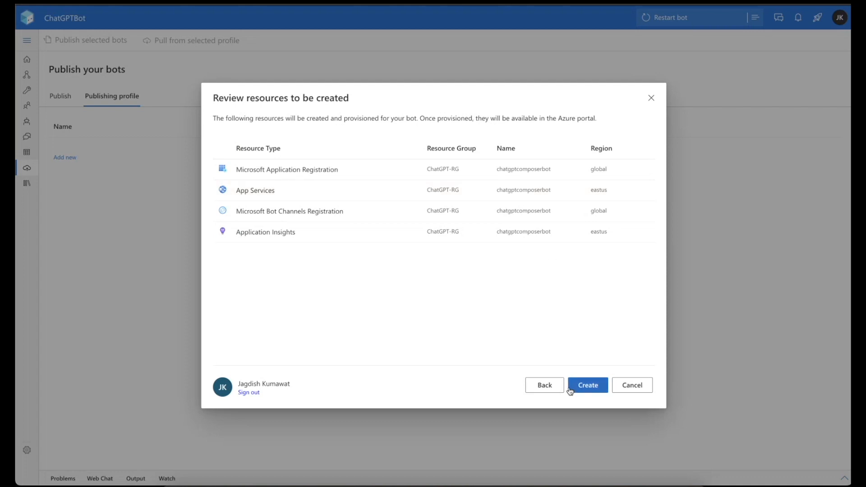
pyautogui.click(584, 386)
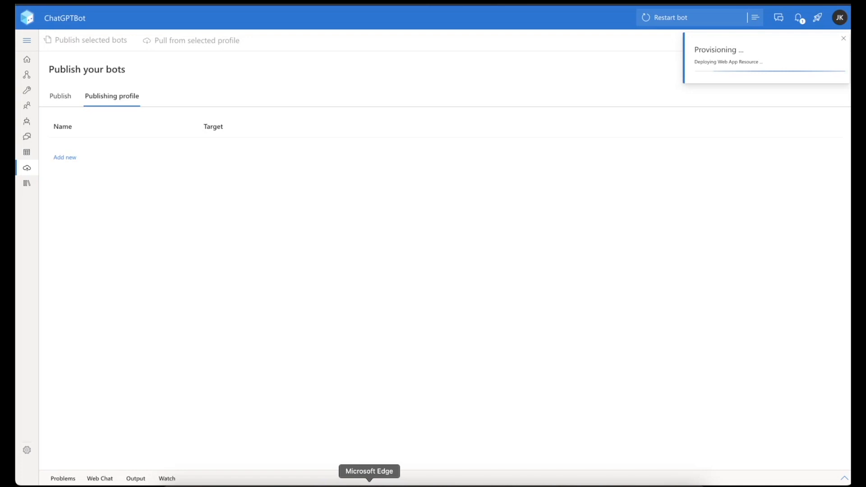
# - Switch to the Azure portal in Microsoft Edge, refresh the resource groups list, and open ChatGPT-RG to check its provisioned resources
pyautogui.click(369, 483)
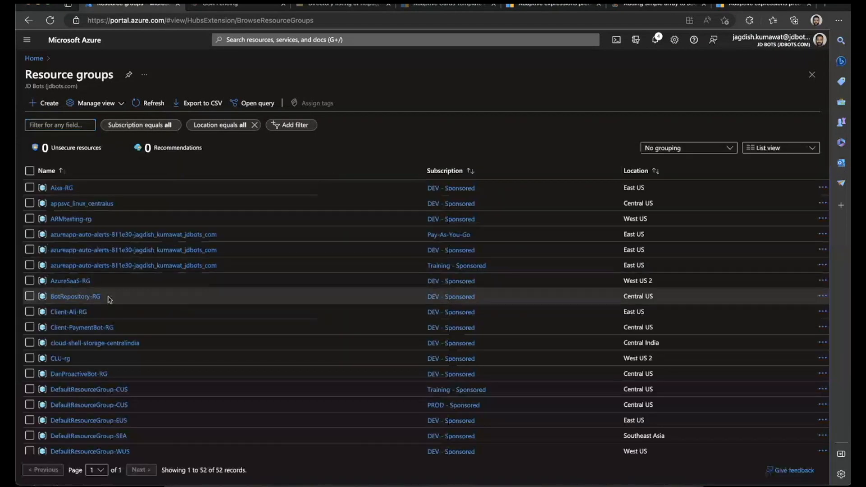
pyautogui.scroll(-3, 106, 298)
pyautogui.scroll(-3, 70, 376)
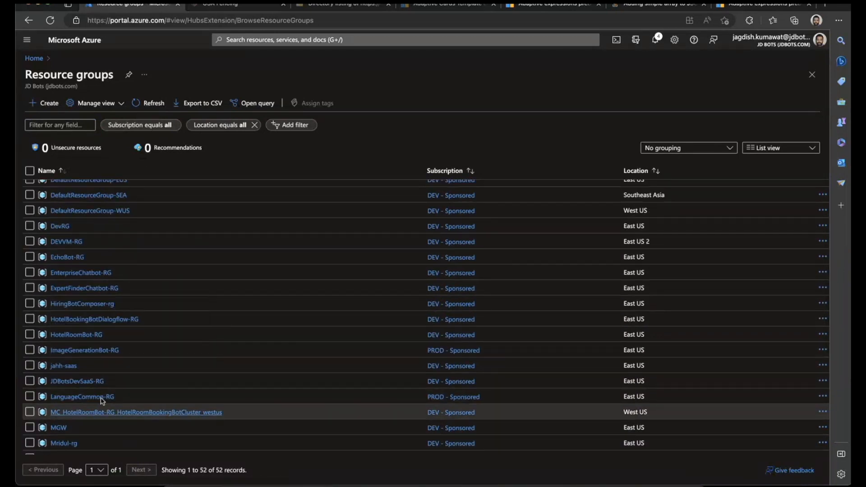
pyautogui.scroll(2, 126, 334)
pyautogui.scroll(3, 127, 335)
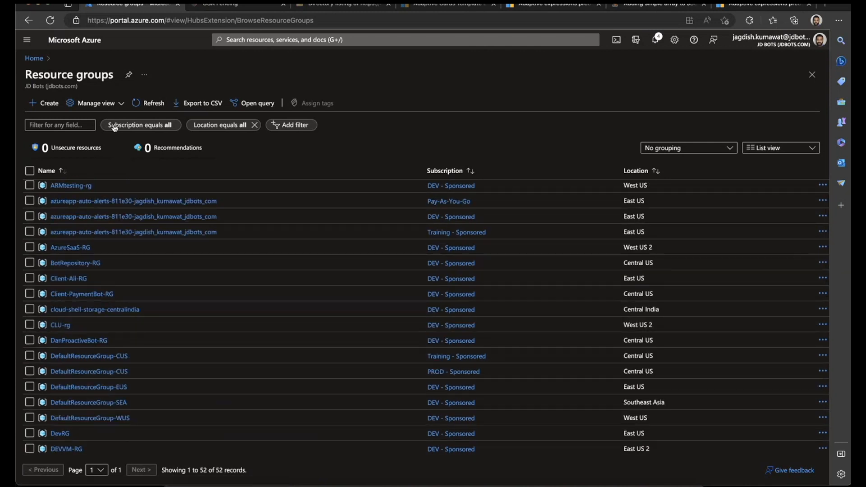
pyautogui.click(155, 104)
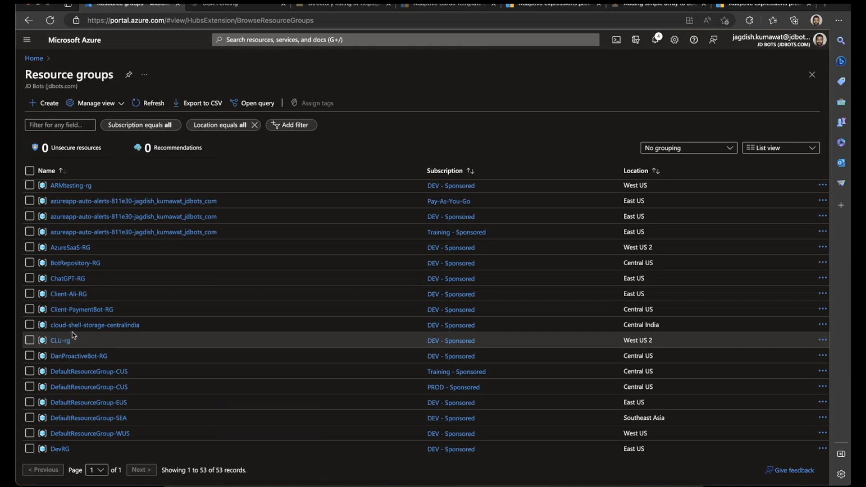
pyautogui.click(68, 279)
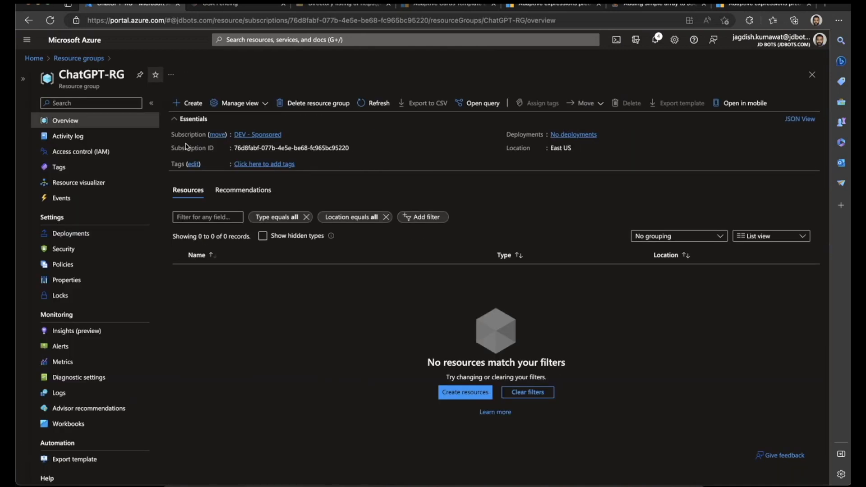
pyautogui.click(369, 104)
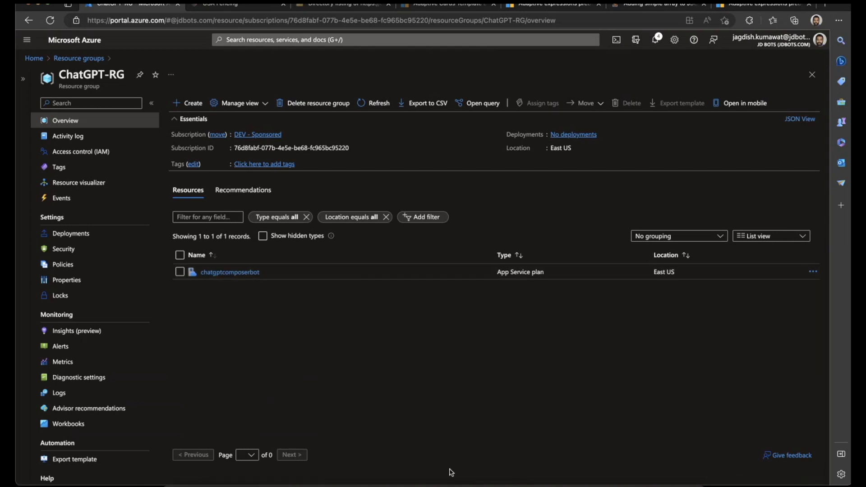
# - Return to Bot Framework Composer and examine the ChatGPTBot publishing profile's configuration through Import existing resources, then close it
pyautogui.click(435, 479)
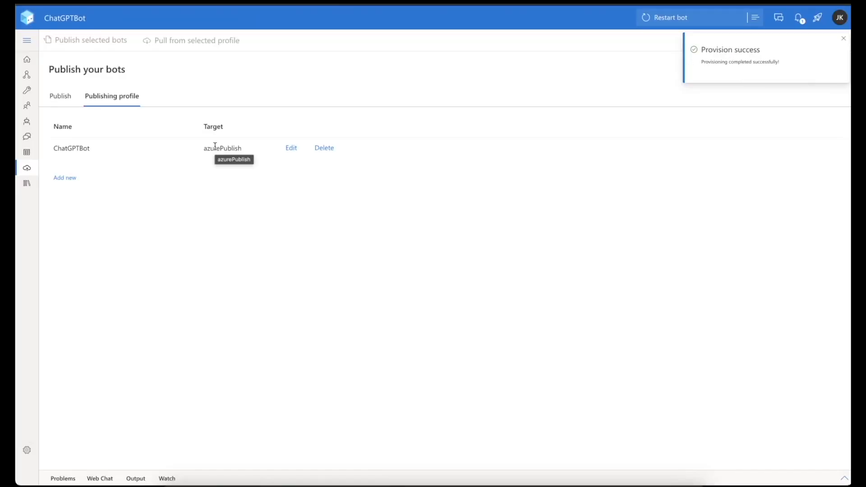
pyautogui.click(291, 149)
pyautogui.click(278, 167)
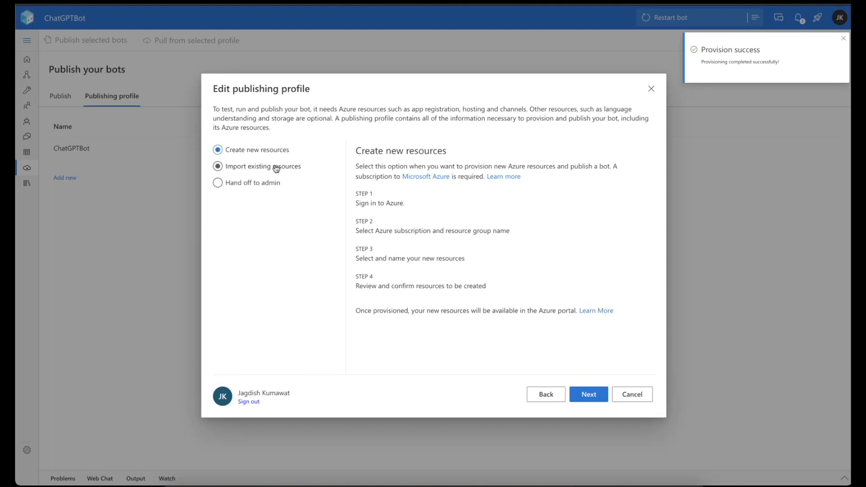
pyautogui.click(587, 398)
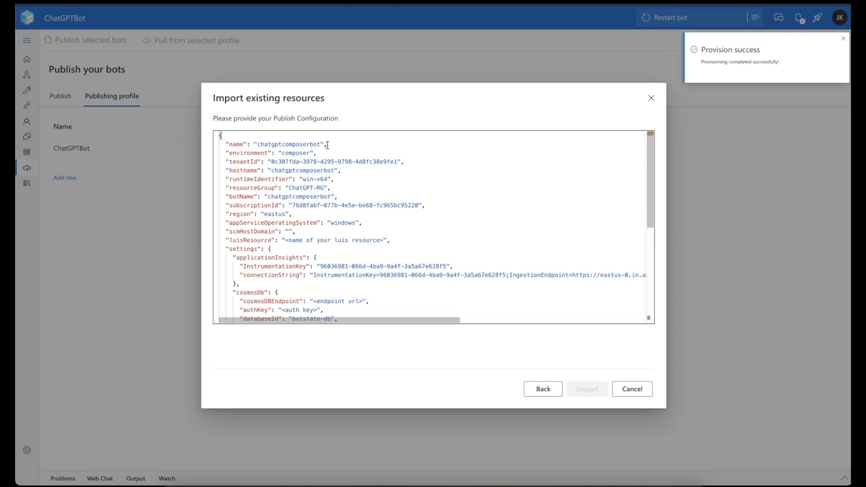
pyautogui.scroll(-5, 327, 145)
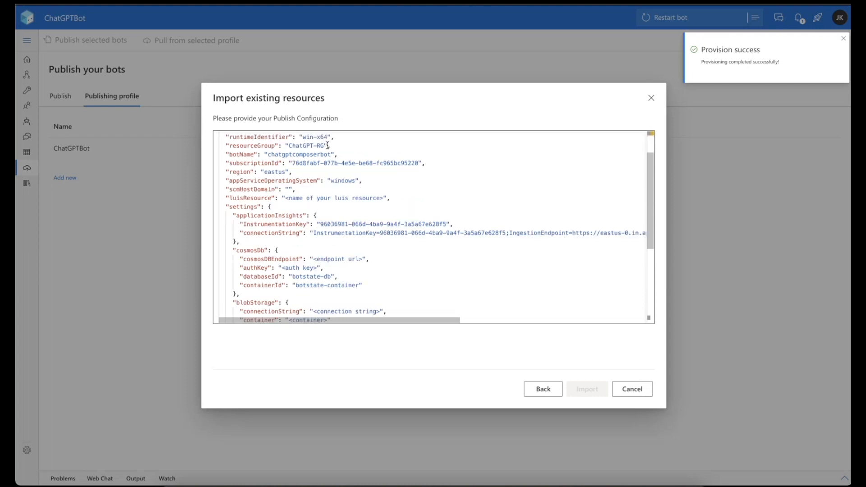
pyautogui.scroll(-3, 328, 145)
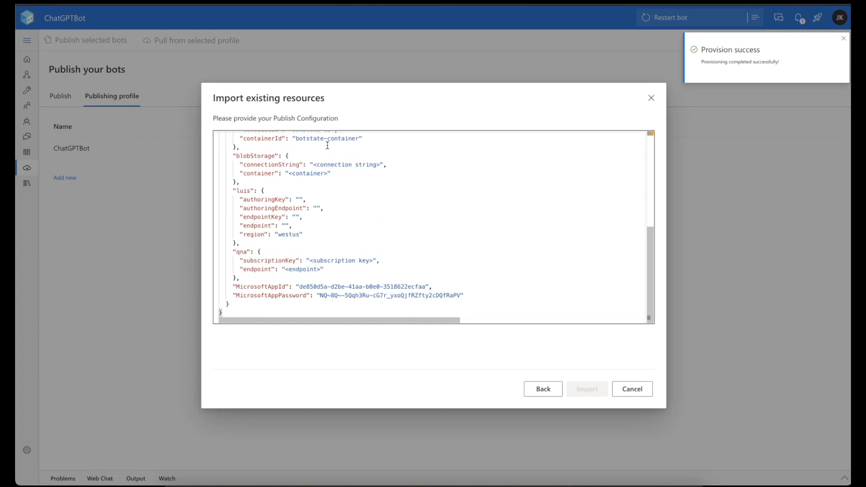
pyautogui.scroll(8, 327, 144)
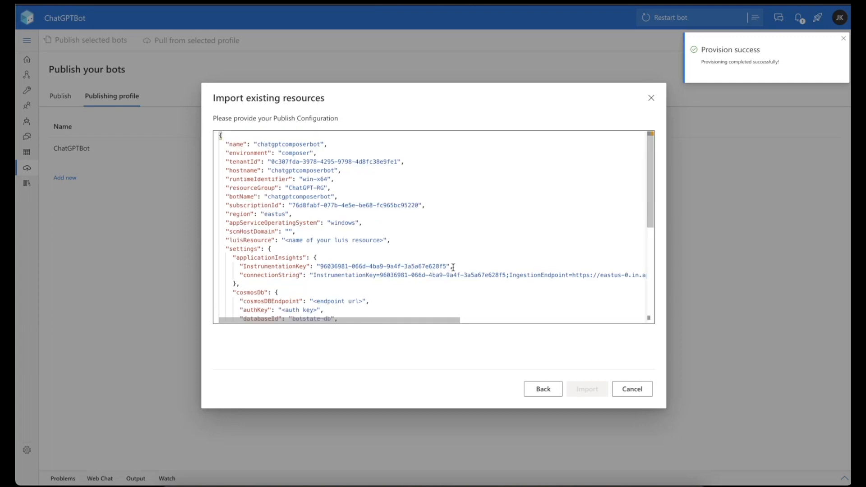
pyautogui.click(595, 393)
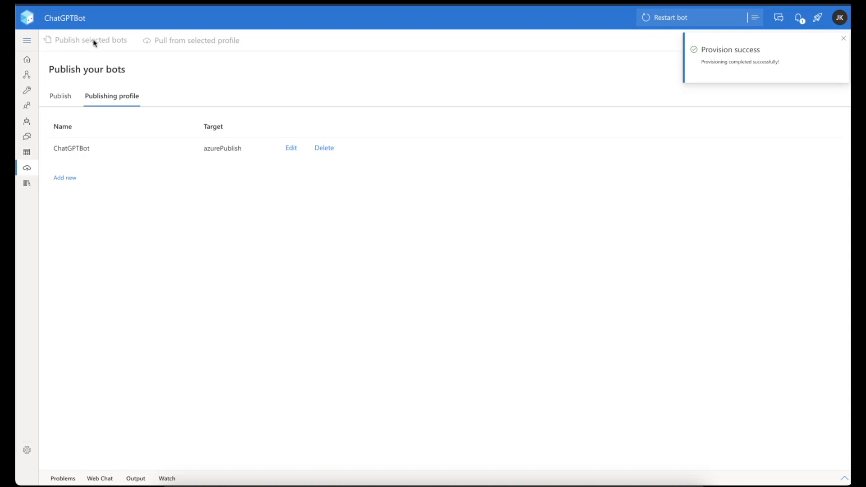
# - Publish the ChatGPTBot bot to the ChatGPTBot publish target without a comment
pyautogui.click(60, 96)
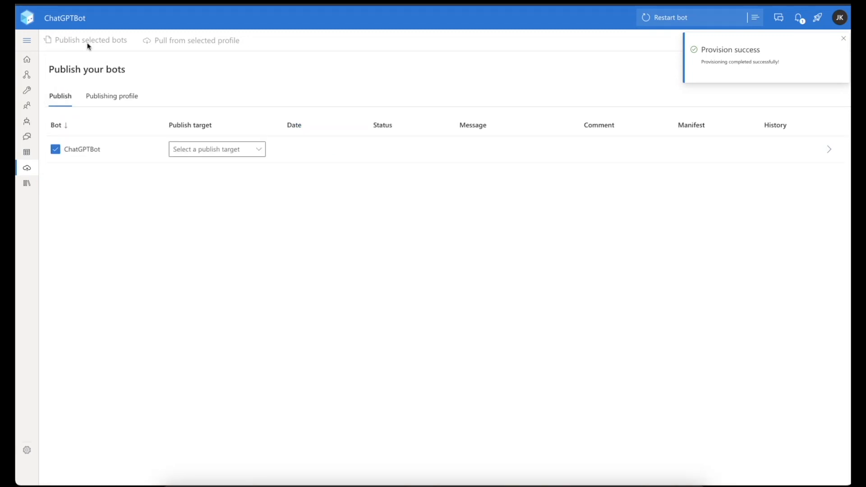
pyautogui.click(210, 151)
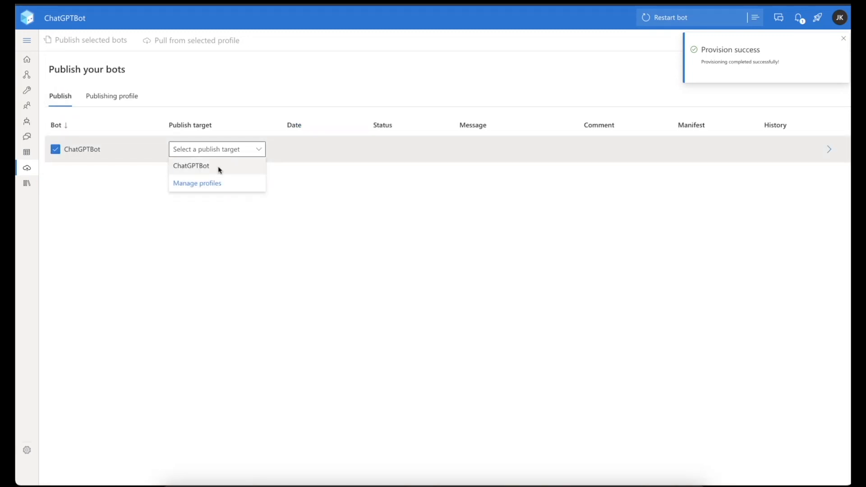
pyautogui.click(218, 168)
pyautogui.click(110, 42)
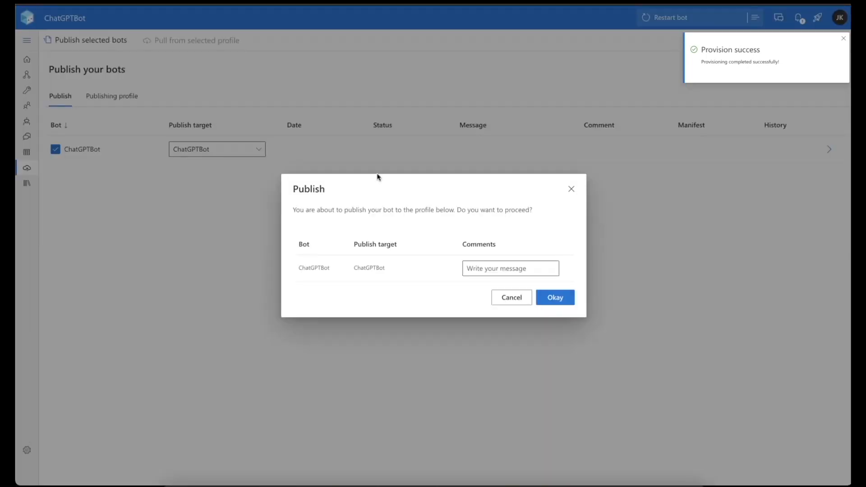
pyautogui.click(551, 297)
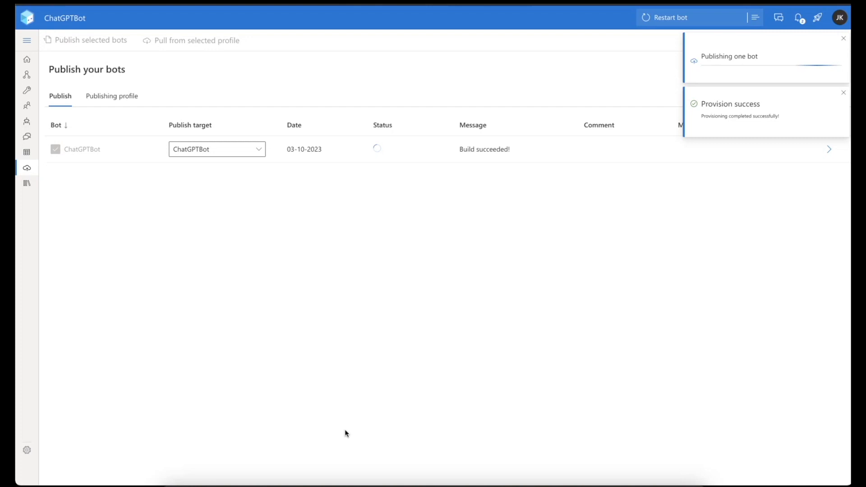
# - Switch to the Azure portal, refresh ChatGPT-RG, and start creating Microsoft's Speech service in it by searching the Marketplace for speech
pyautogui.click(369, 482)
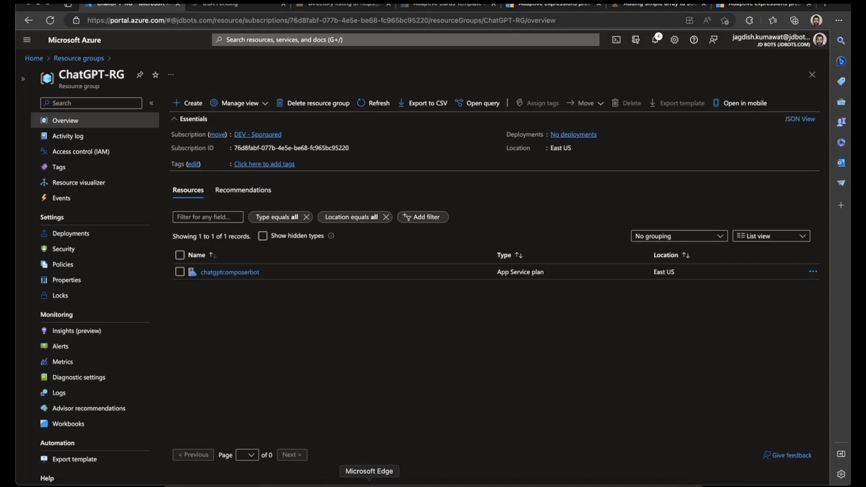
pyautogui.click(374, 104)
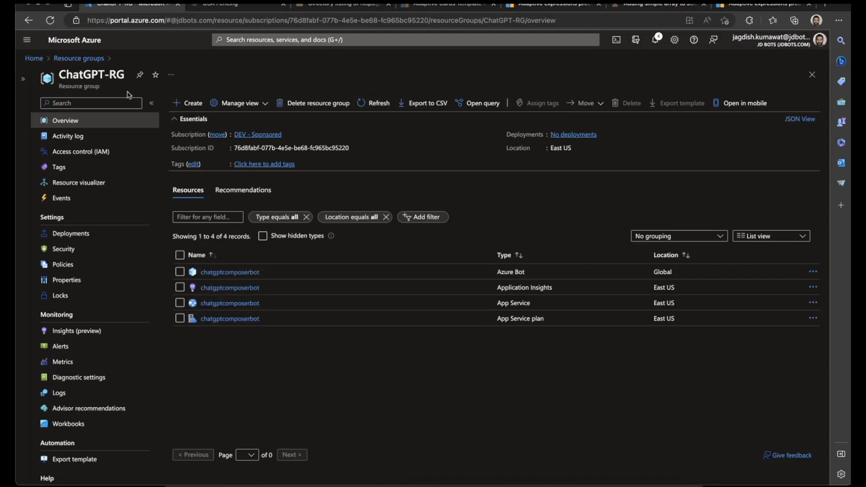
pyautogui.click(193, 104)
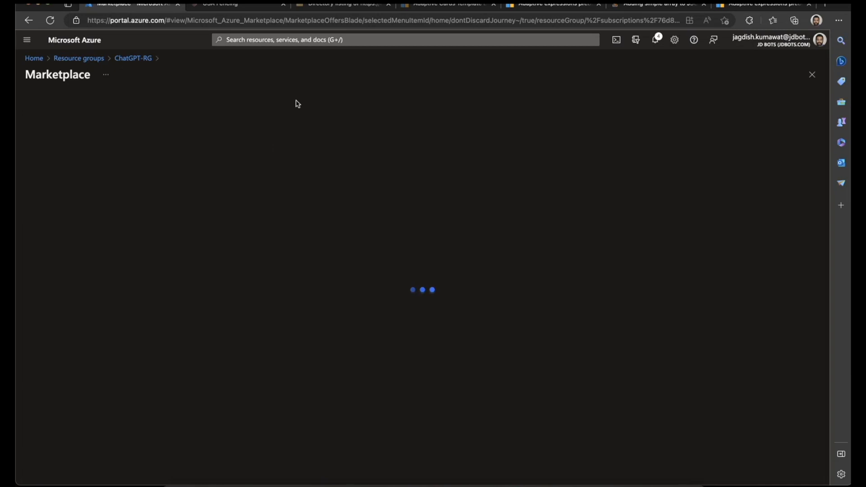
pyautogui.write('speecg')
pyautogui.press('BackSpace')
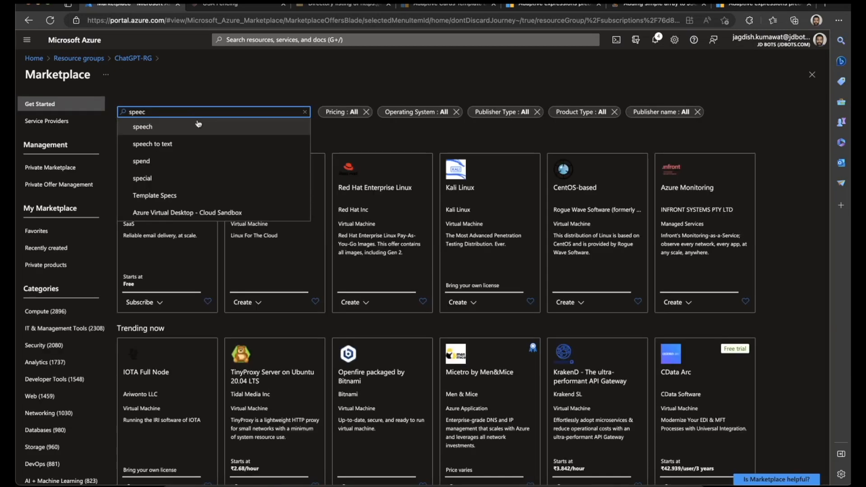
pyautogui.write('h')
pyautogui.click(186, 128)
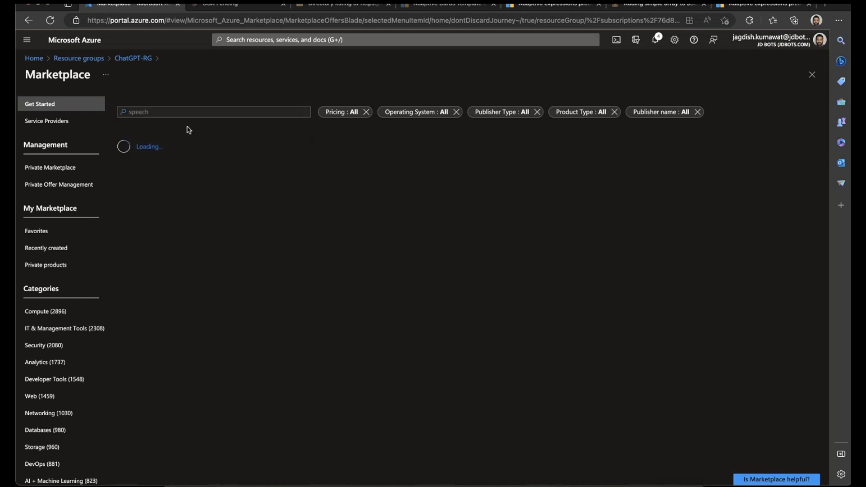
pyautogui.click(170, 203)
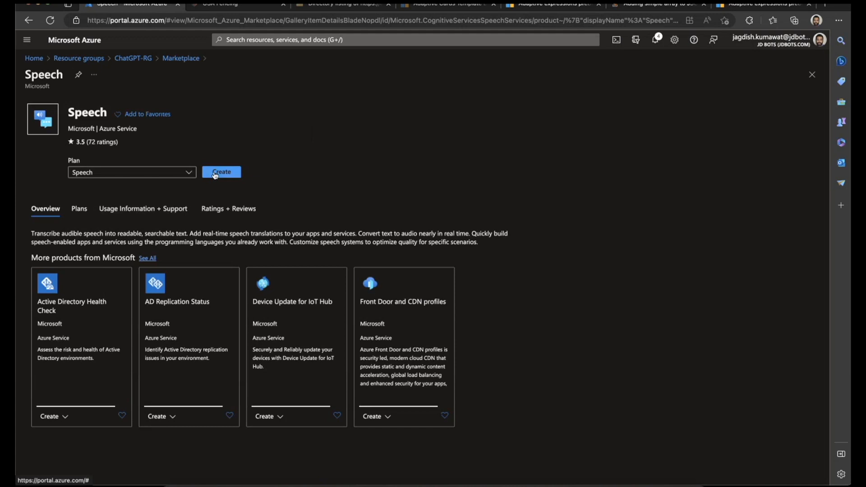
pyautogui.click(215, 174)
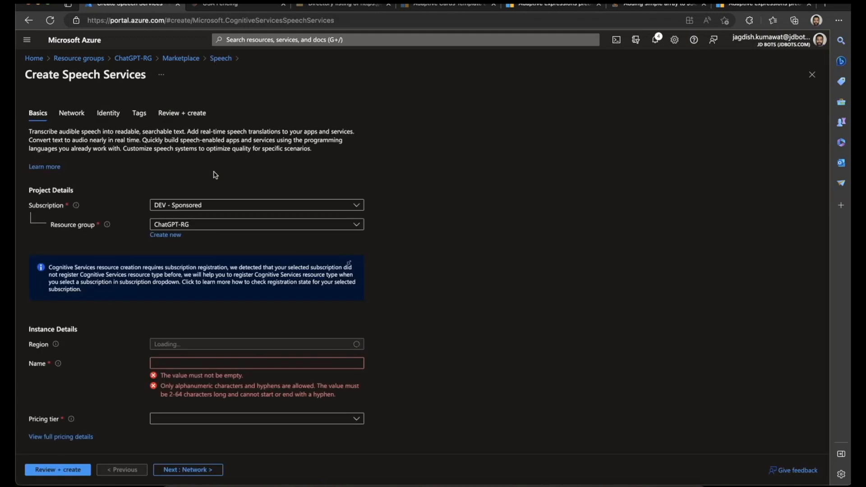
# - Name the Speech service chatgptspeech, set its pricing tier to Free F0, and review and create it
pyautogui.click(213, 363)
pyautogui.write('chat')
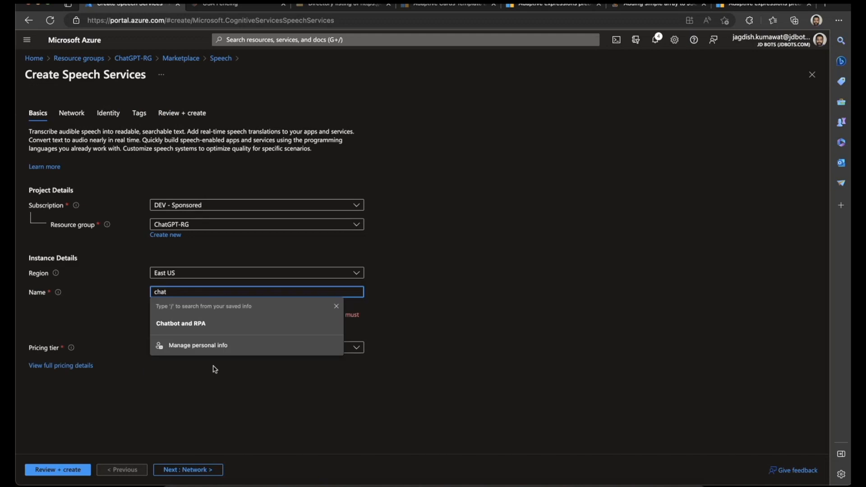
pyautogui.write('gpt')
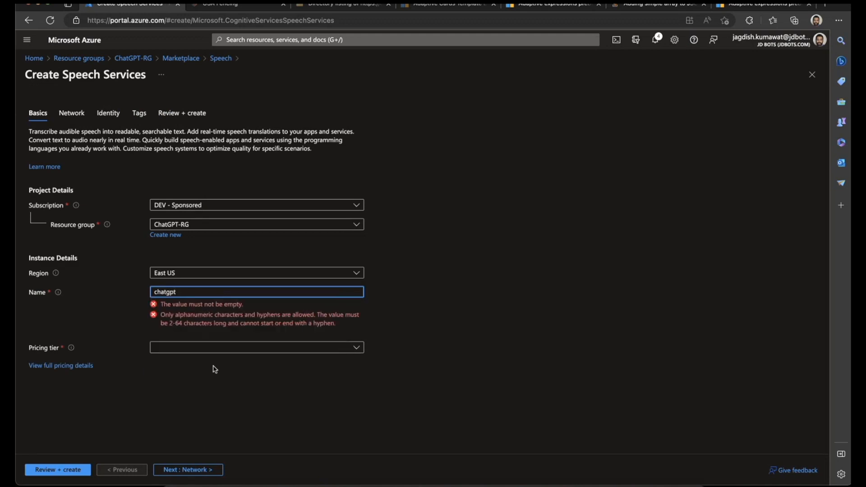
pyautogui.write('-')
pyautogui.write('peech')
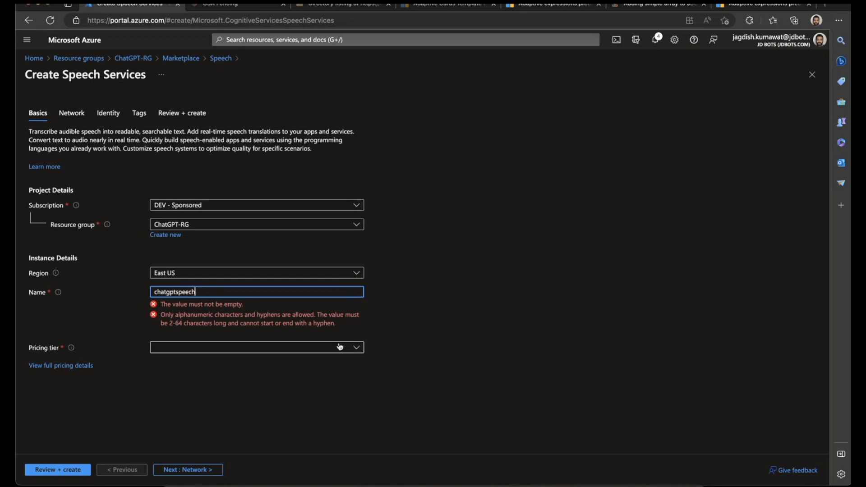
pyautogui.click(253, 319)
pyautogui.click(243, 332)
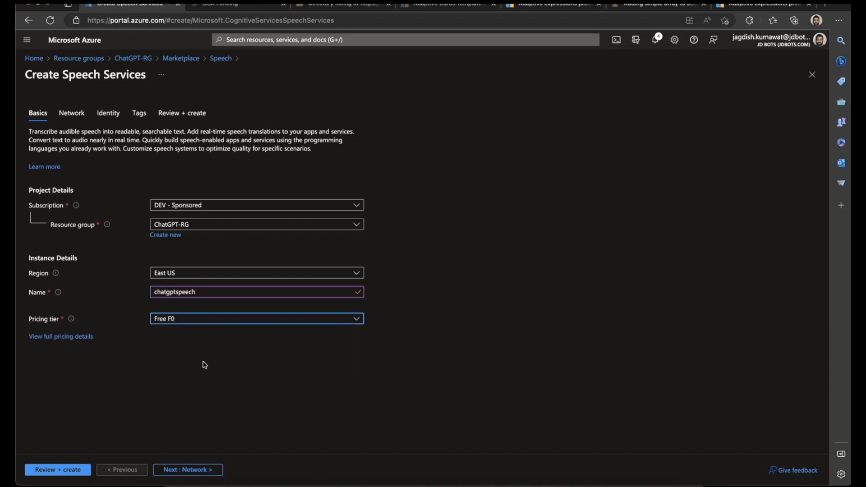
pyautogui.click(73, 469)
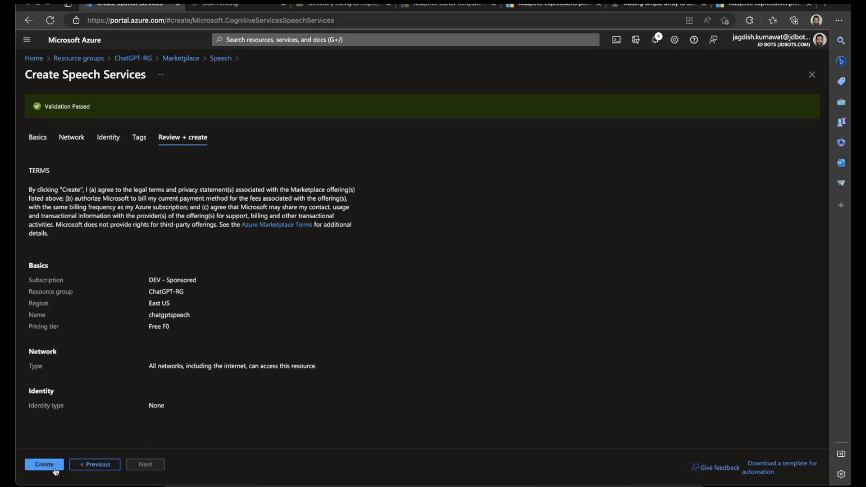
pyautogui.click(55, 464)
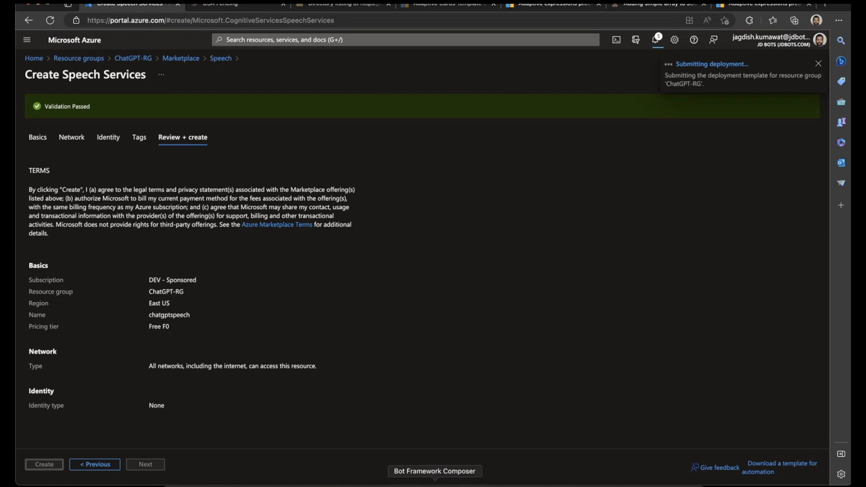
# - Check the bot's publishing status in Bot Framework Composer, and copy KEY 1 of the deployed chatgptspeech resource in the Azure portal
pyautogui.click(434, 483)
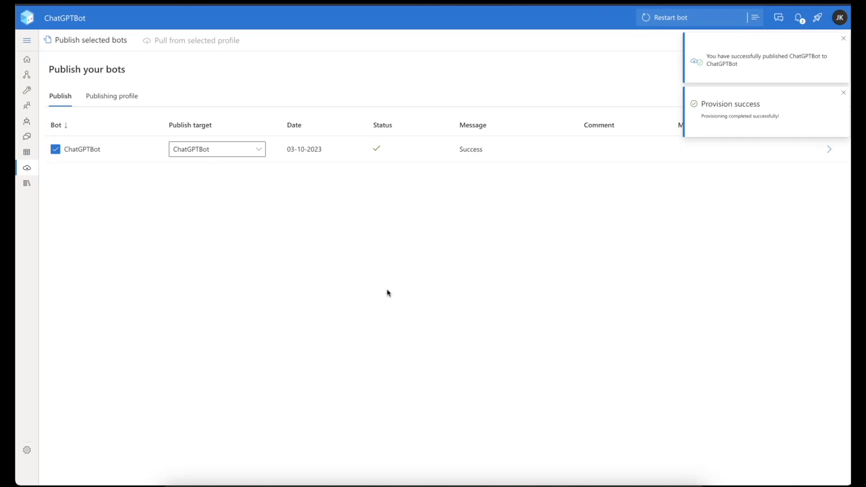
pyautogui.click(369, 482)
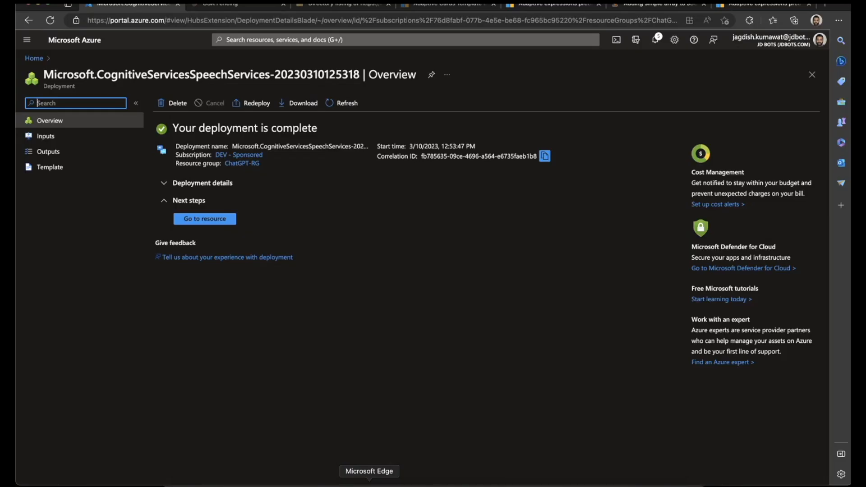
pyautogui.click(224, 219)
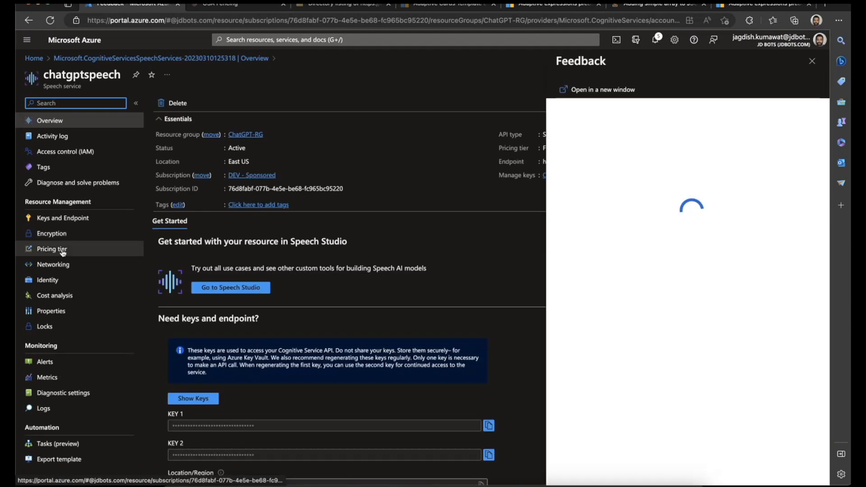
pyautogui.click(61, 249)
pyautogui.click(64, 221)
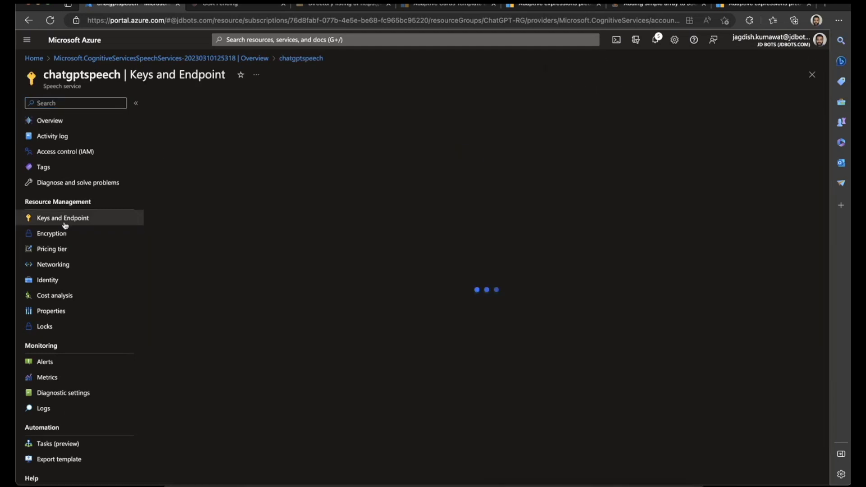
pyautogui.click(484, 220)
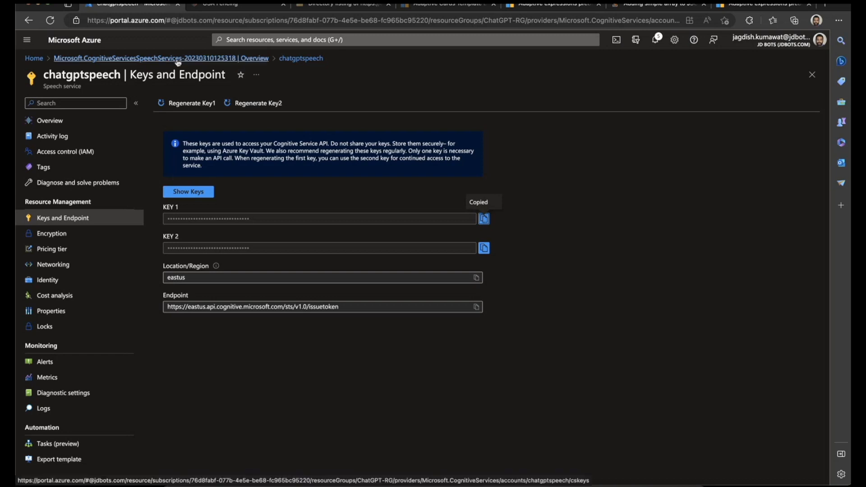
# - Open the chatgptcomposerbot Azure Bot from ChatGPT-RG, view its configuration, and bring up its Web Chat test
pyautogui.click(83, 120)
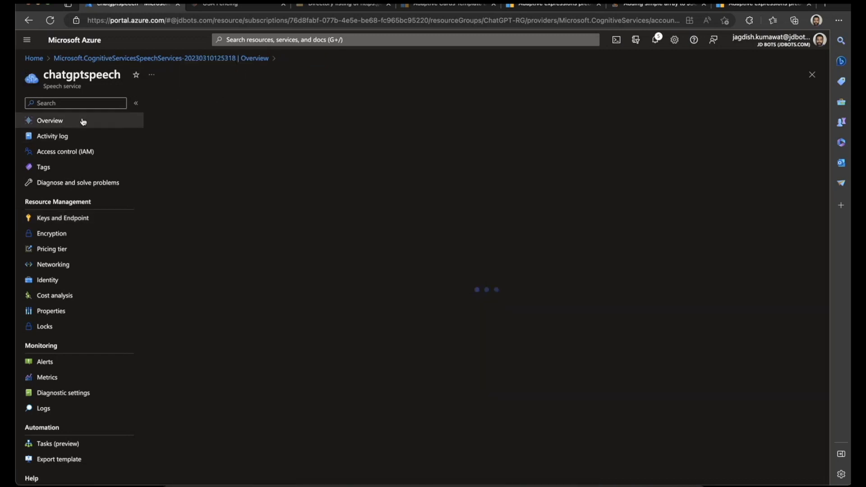
pyautogui.click(246, 135)
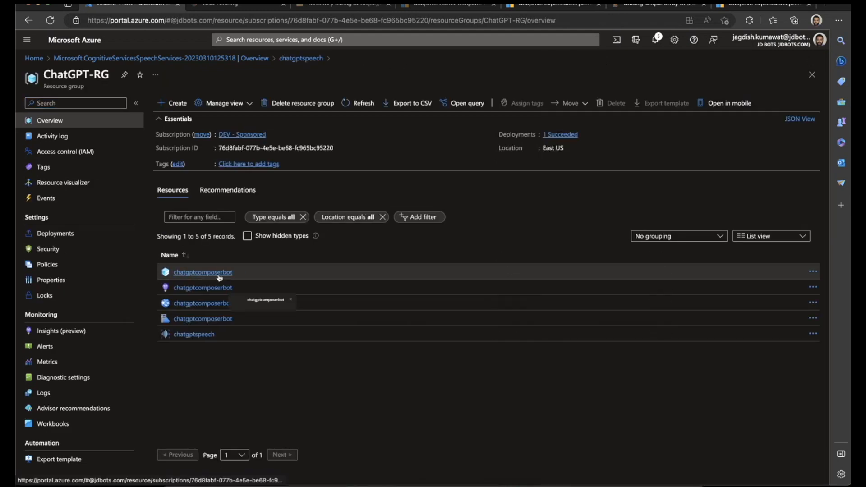
pyautogui.click(218, 274)
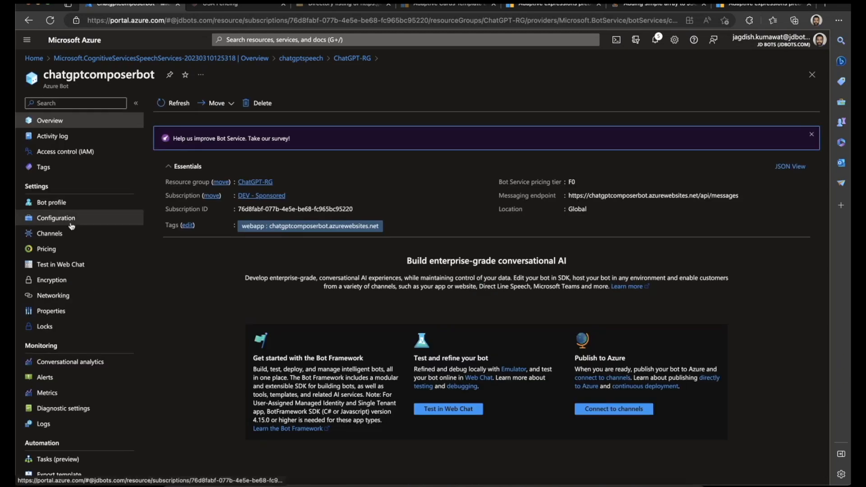
pyautogui.click(71, 225)
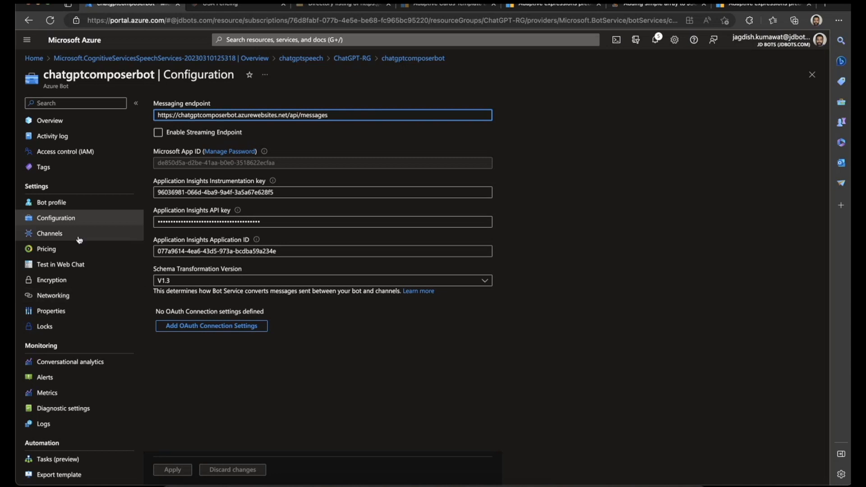
pyautogui.click(76, 266)
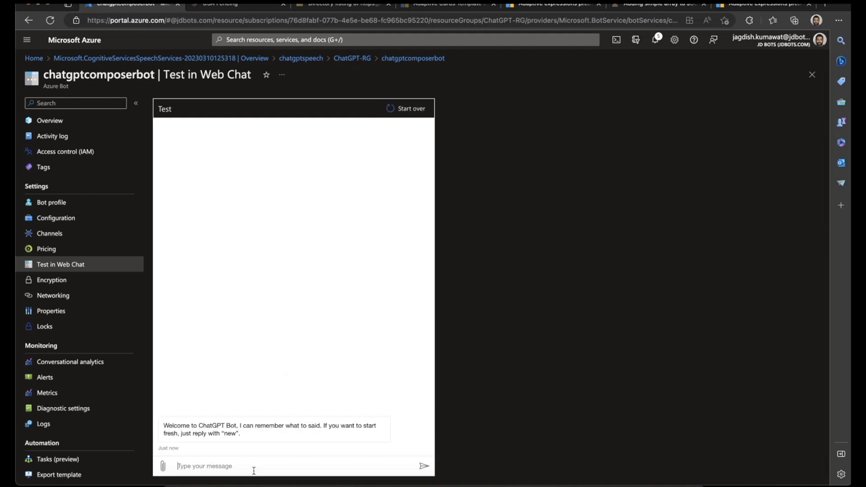
# - Test the bot's memory in Web Chat: send "hi", ask "what is my name", introduce yourself by name, and ask again
pyautogui.write('Hi')
pyautogui.press('Return')
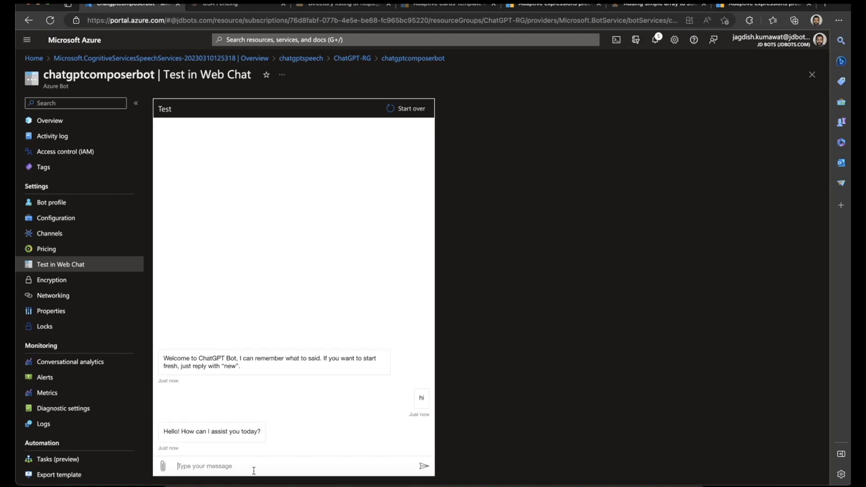
pyautogui.write('what is my name')
pyautogui.press('Return')
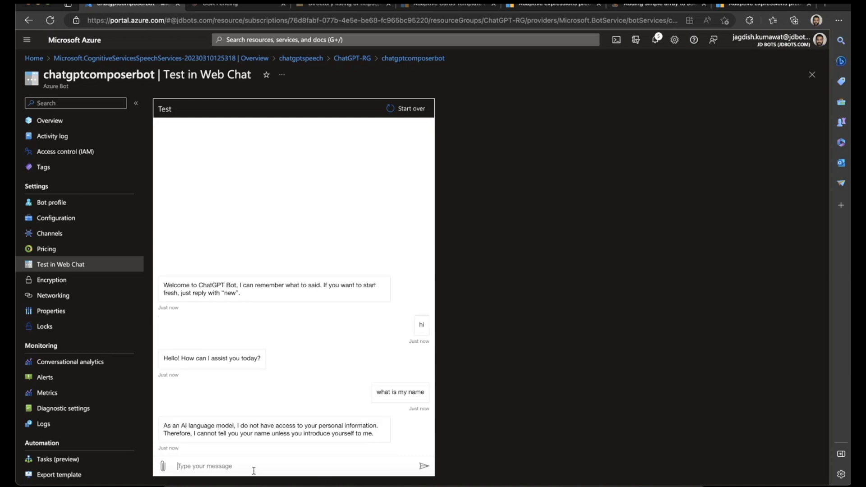
pyautogui.write('my name is JD')
pyautogui.press('Return')
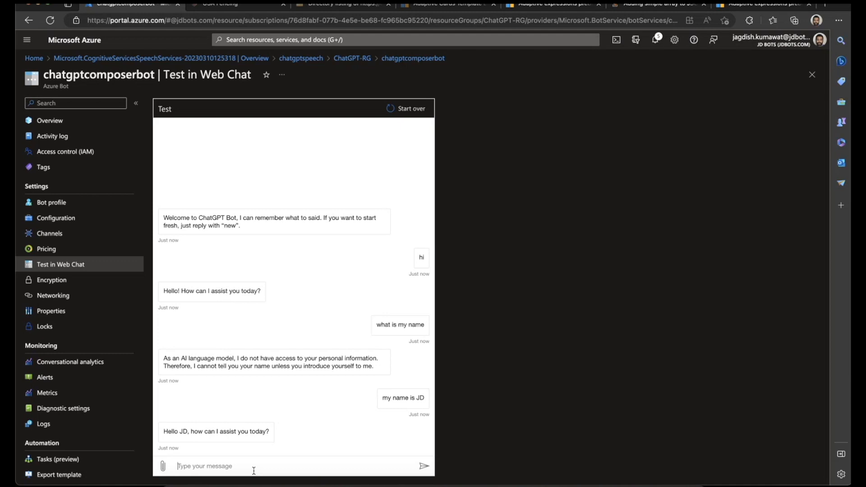
pyautogui.write('what is my name')
pyautogui.press('Return')
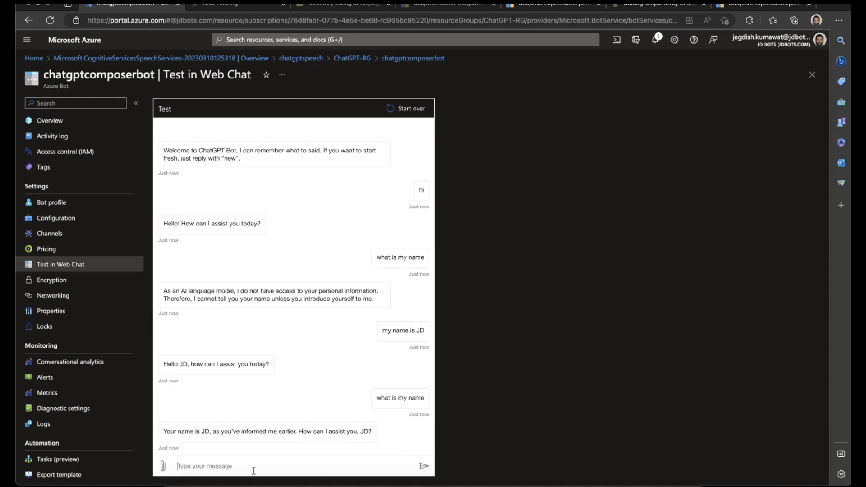
# - Start a fresh conversation by sending "new" to the bot, and ask "what is my name" again
pyautogui.write('new')
pyautogui.press('Return')
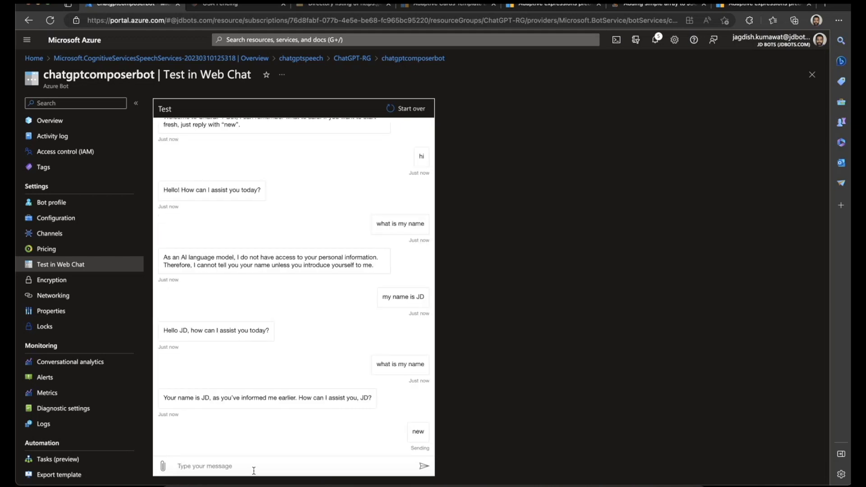
pyautogui.write('w')
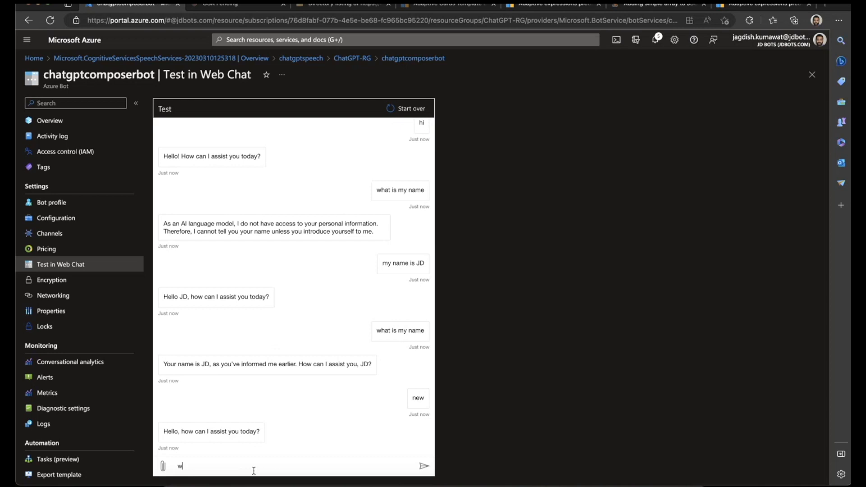
pyautogui.write('hat is my name')
pyautogui.press('Return')
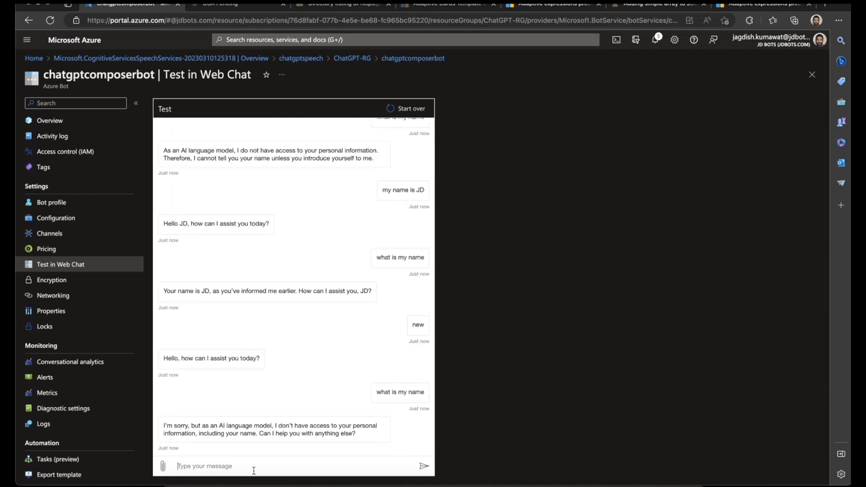
# - Connect the bot to the Direct Line Speech channel with the chatgptspeech (eastus) cognitive service account, leaving both custom IDs blank, and return to the channel list
pyautogui.click(55, 239)
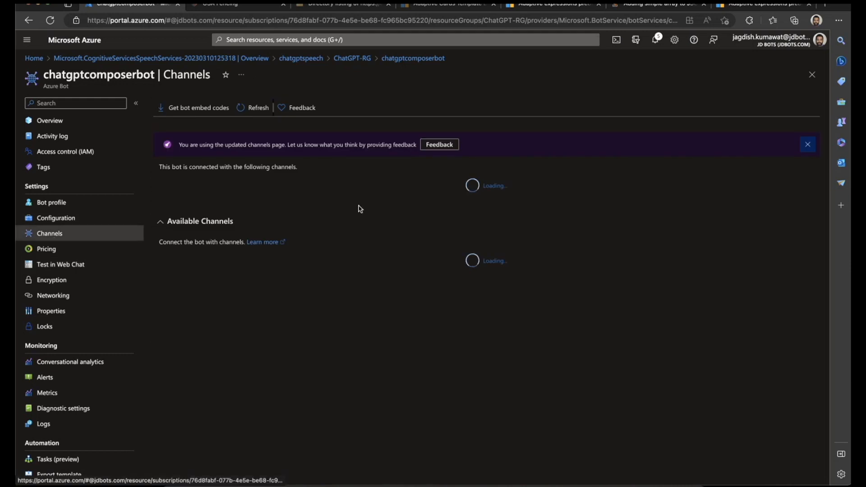
pyautogui.scroll(-2, 359, 208)
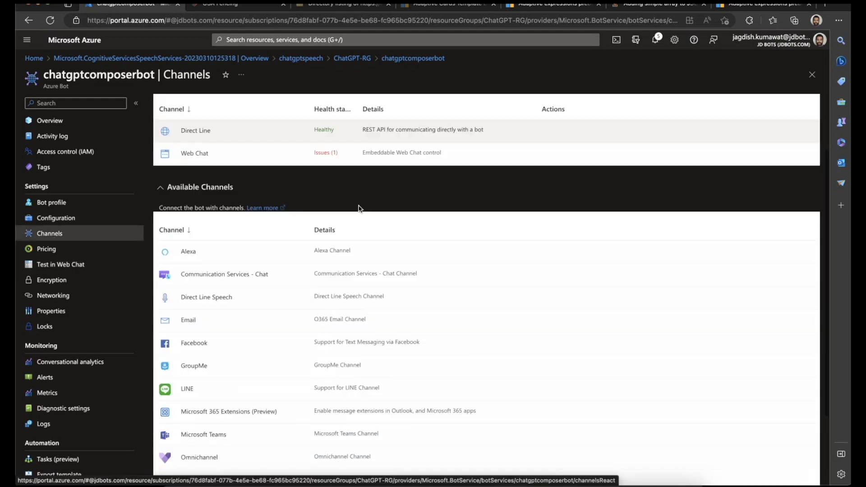
pyautogui.scroll(2, 360, 208)
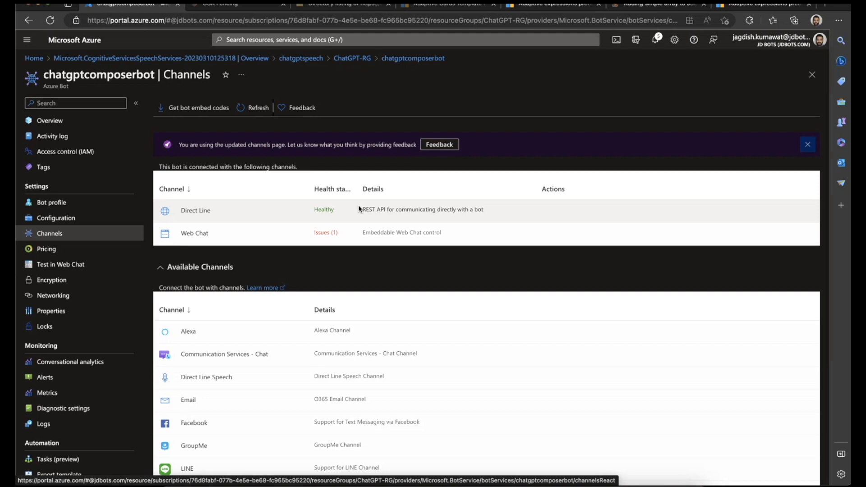
pyautogui.scroll(-4, 358, 207)
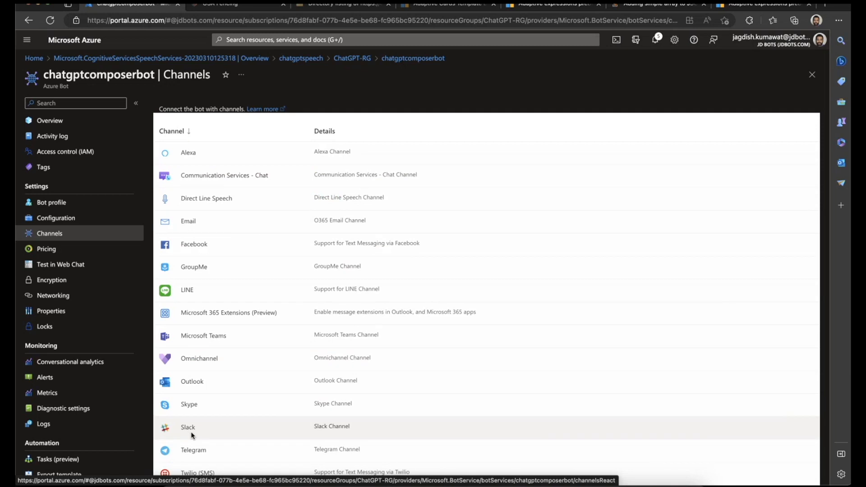
pyautogui.scroll(1, 356, 281)
pyautogui.scroll(-1, 356, 281)
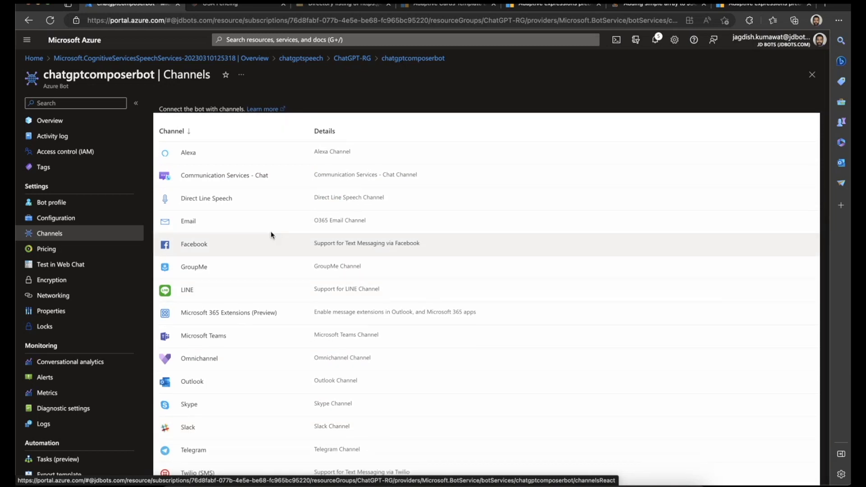
pyautogui.click(208, 198)
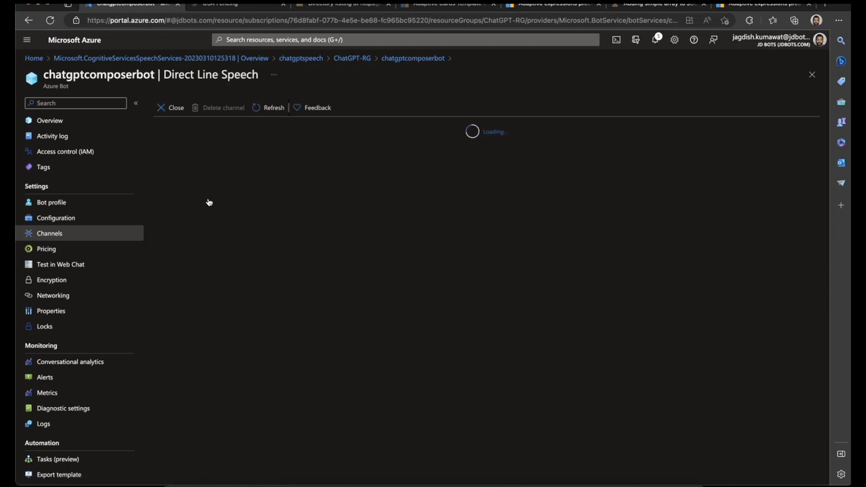
pyautogui.click(308, 218)
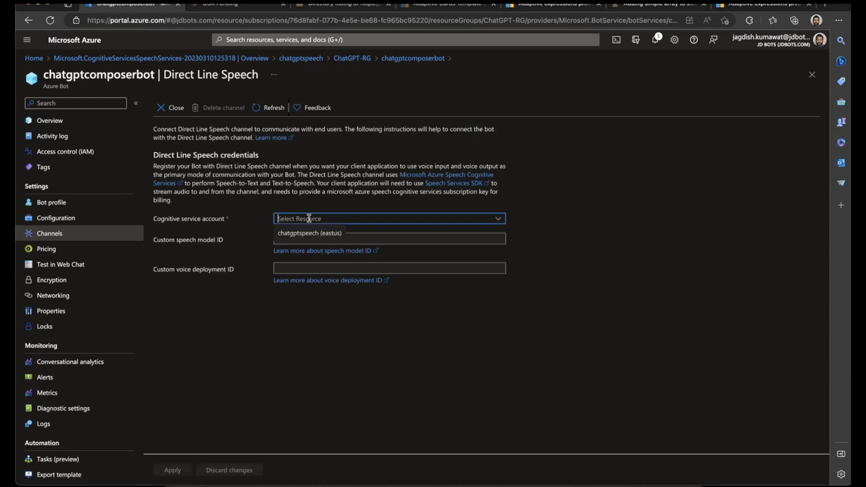
pyautogui.click(313, 233)
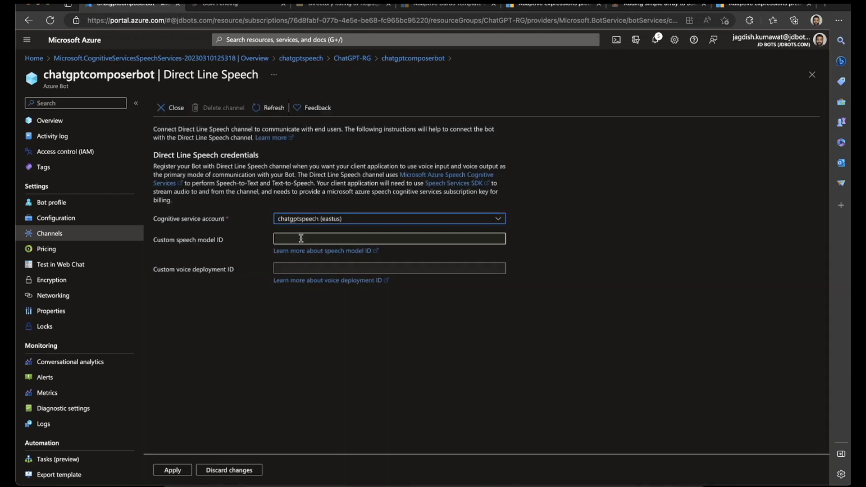
pyautogui.click(302, 239)
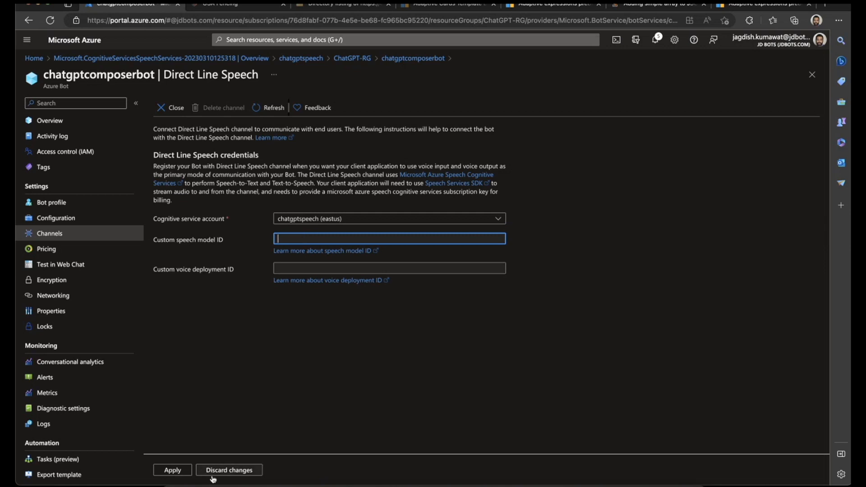
pyautogui.click(182, 470)
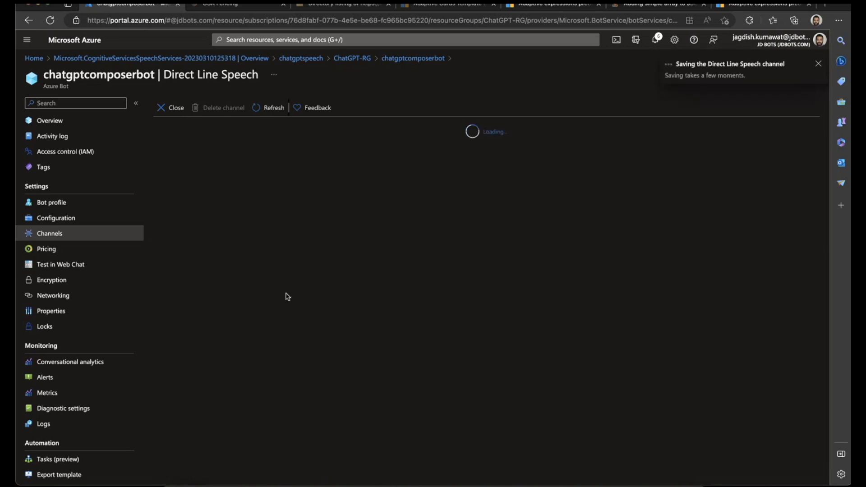
pyautogui.click(177, 110)
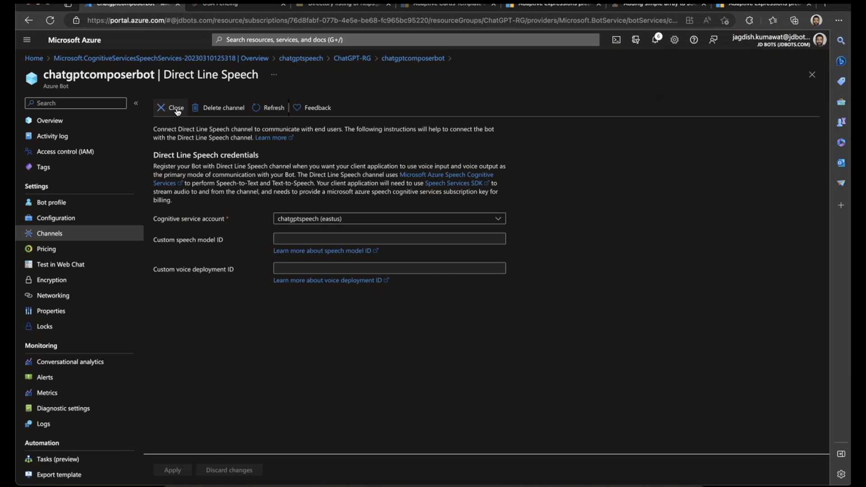
pyautogui.click(176, 109)
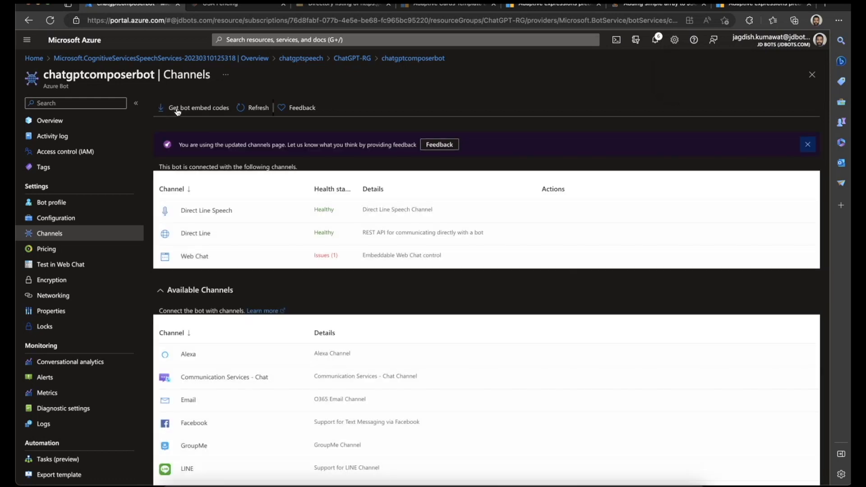
# - Open the chatgptcomposerbot App Service in ChatGPT-RG and check Web sockets and the other platform options in its general configuration settings
pyautogui.click(59, 121)
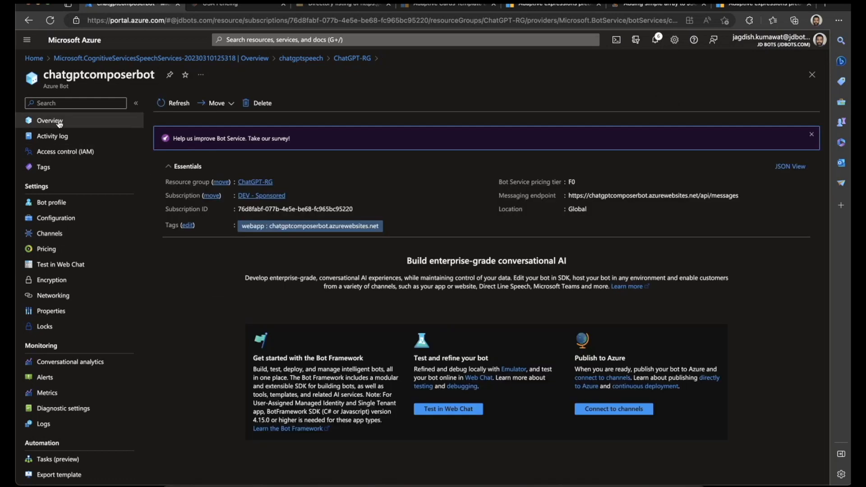
pyautogui.click(248, 149)
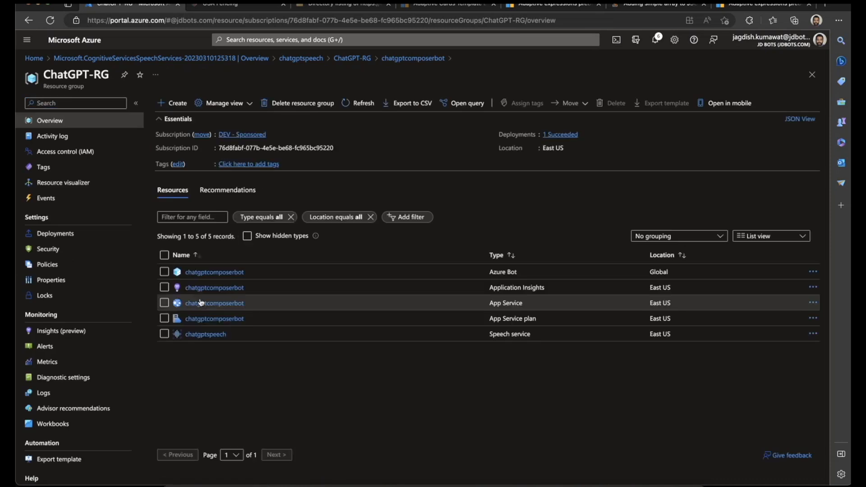
pyautogui.click(208, 305)
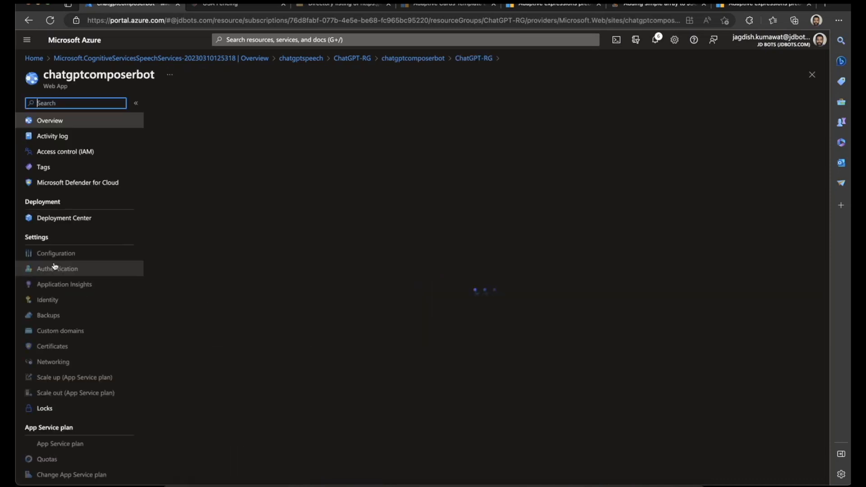
pyautogui.click(59, 299)
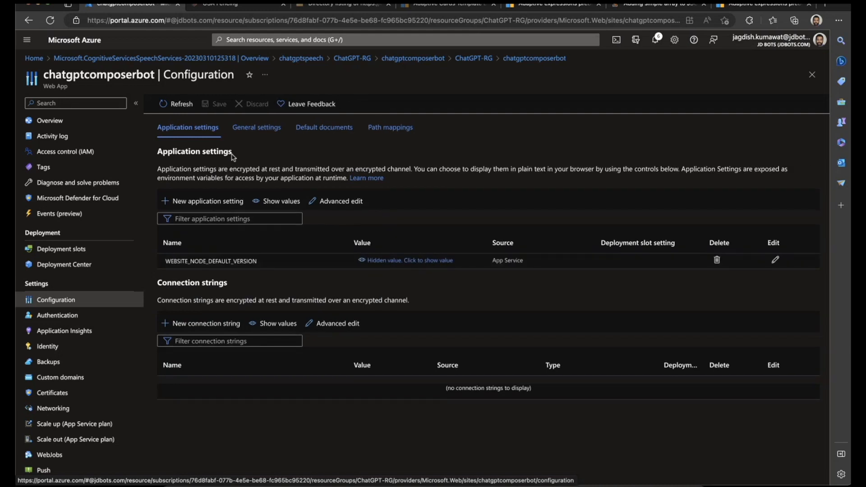
pyautogui.click(257, 128)
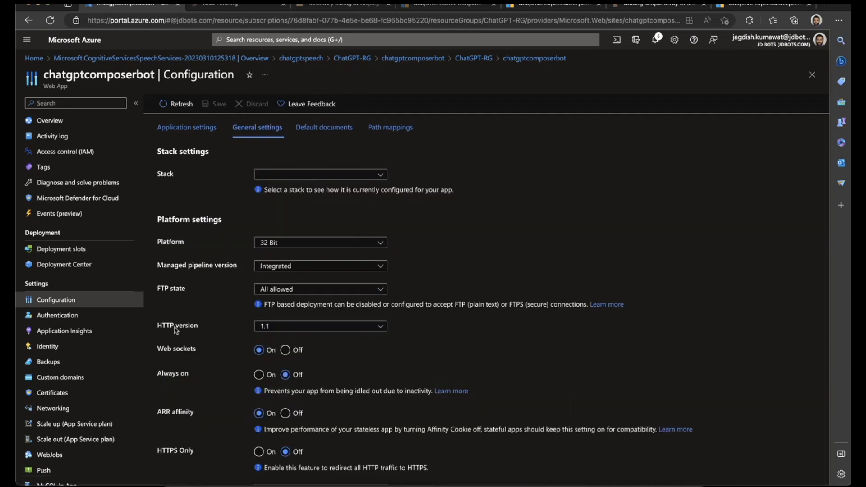
pyautogui.scroll(-2, 175, 331)
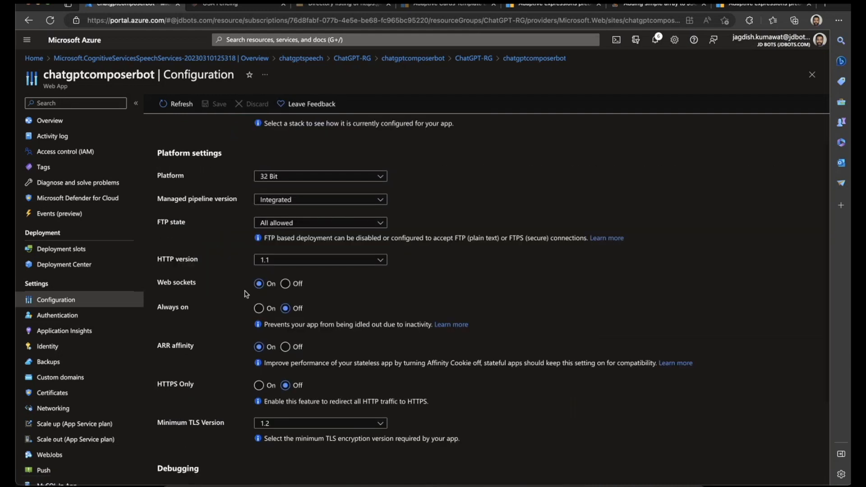
pyautogui.scroll(-3, 217, 332)
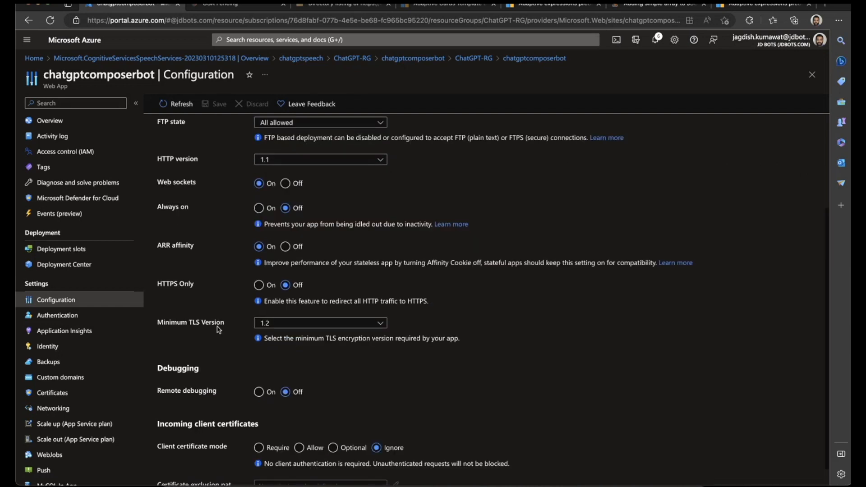
pyautogui.scroll(3, 217, 320)
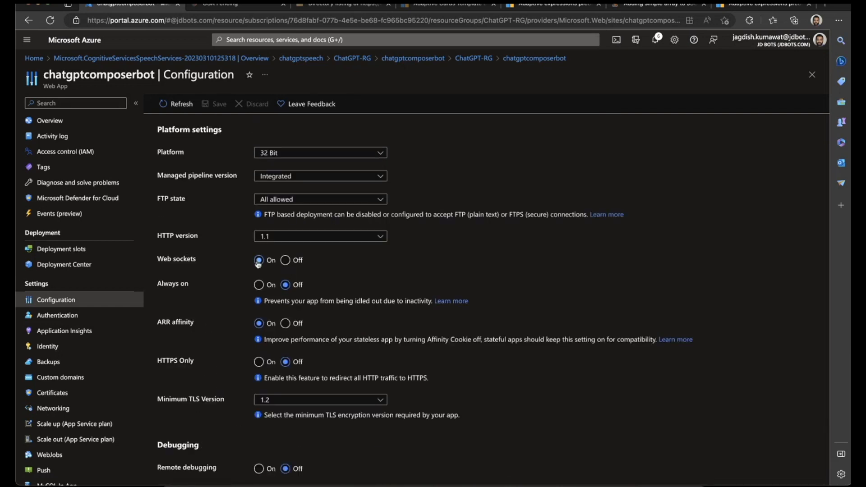
pyautogui.scroll(2, 229, 320)
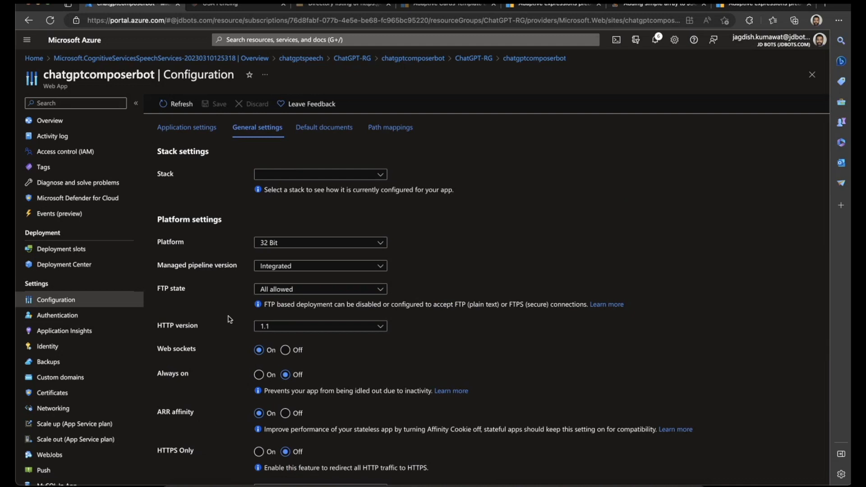
pyautogui.scroll(-1, 230, 319)
pyautogui.scroll(-3, 230, 319)
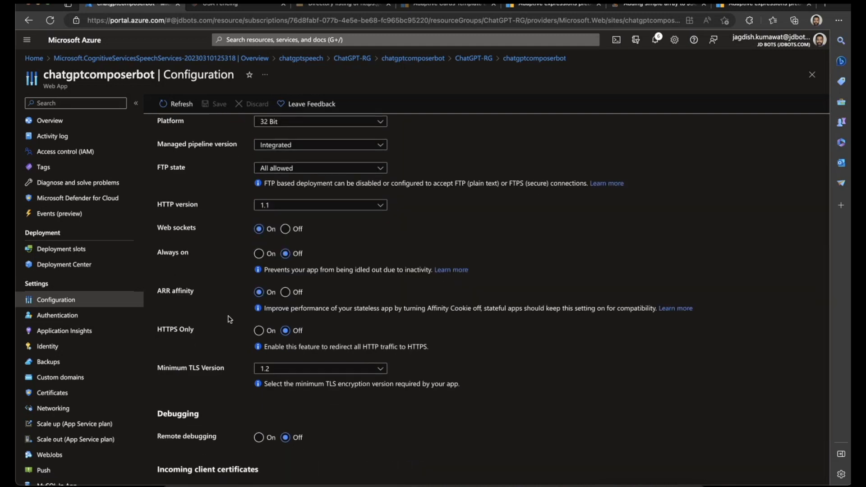
pyautogui.scroll(3, 230, 319)
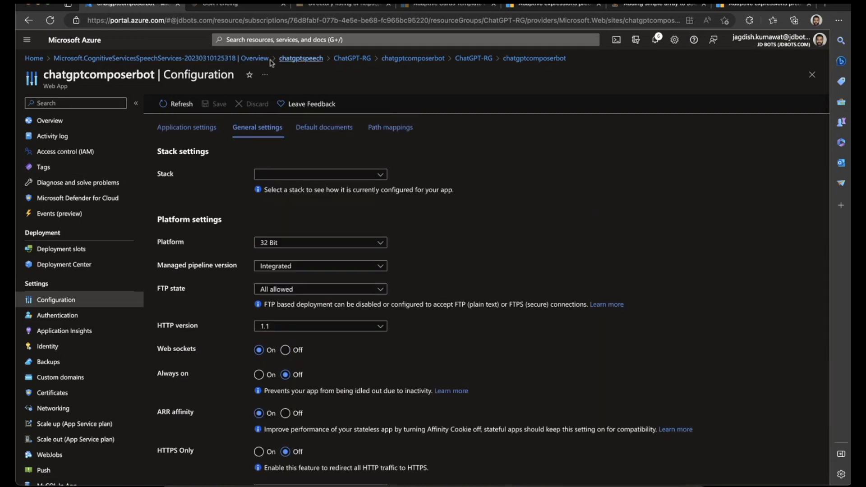
# - Open the keys and endpoint details of the chatgptspeech service, and launch Bot Framework Emulator
pyautogui.click(299, 58)
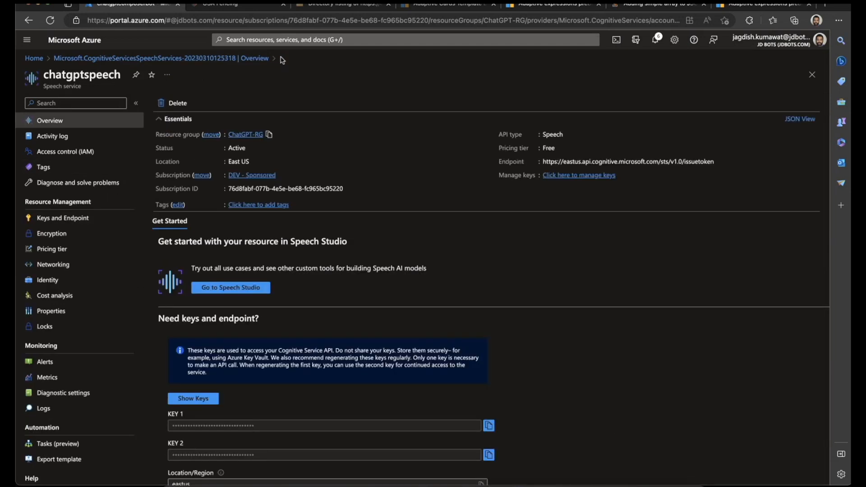
pyautogui.click(63, 219)
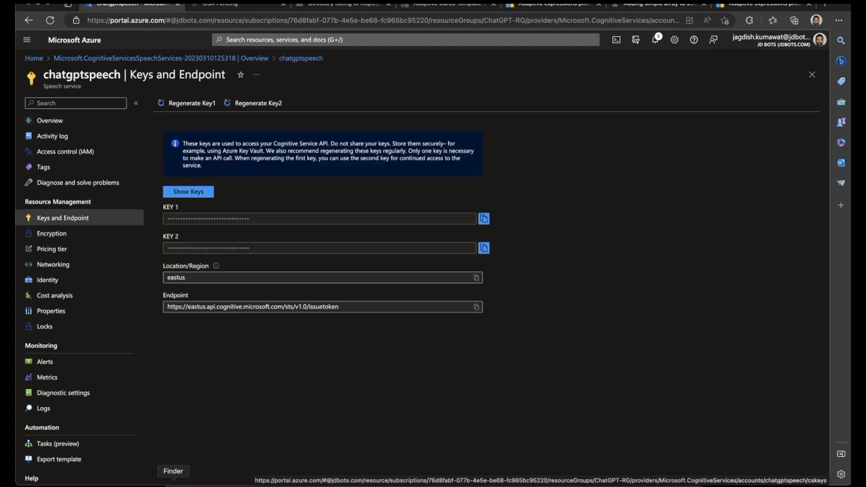
pyautogui.click(174, 483)
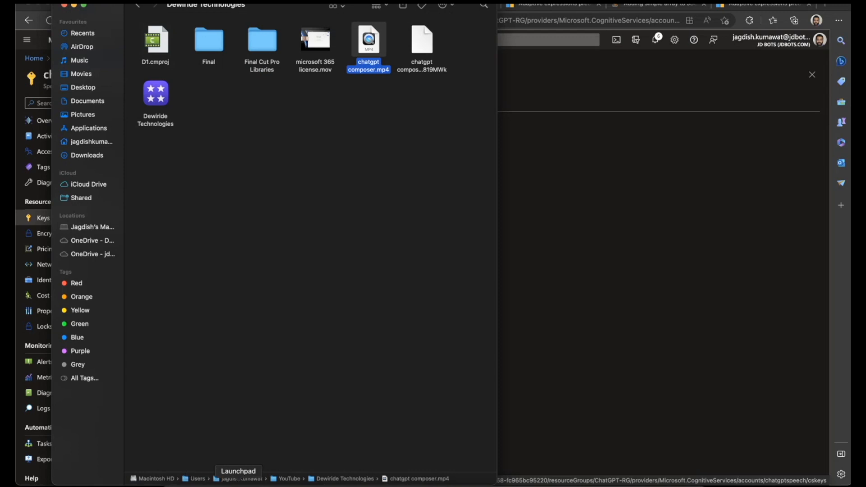
pyautogui.click(238, 483)
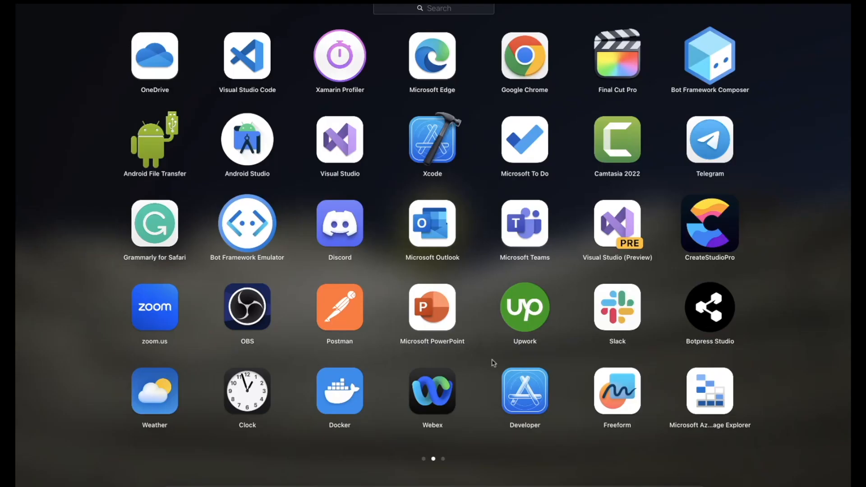
pyautogui.click(256, 221)
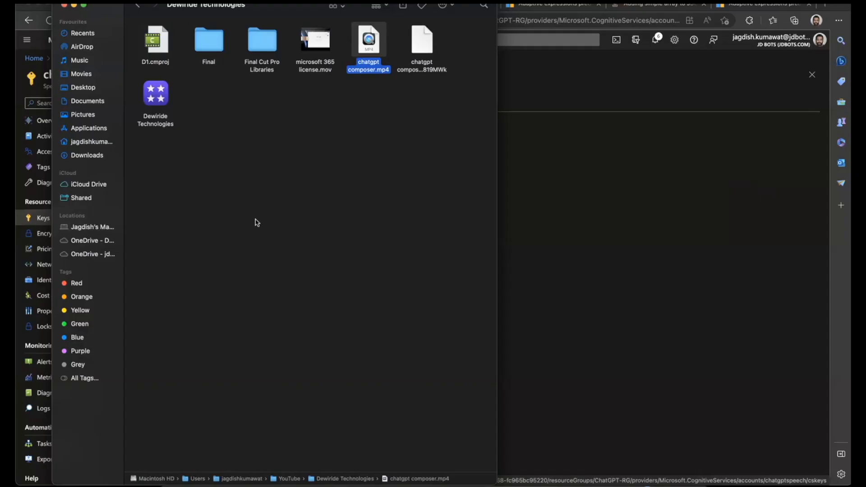
pyautogui.click(557, 218)
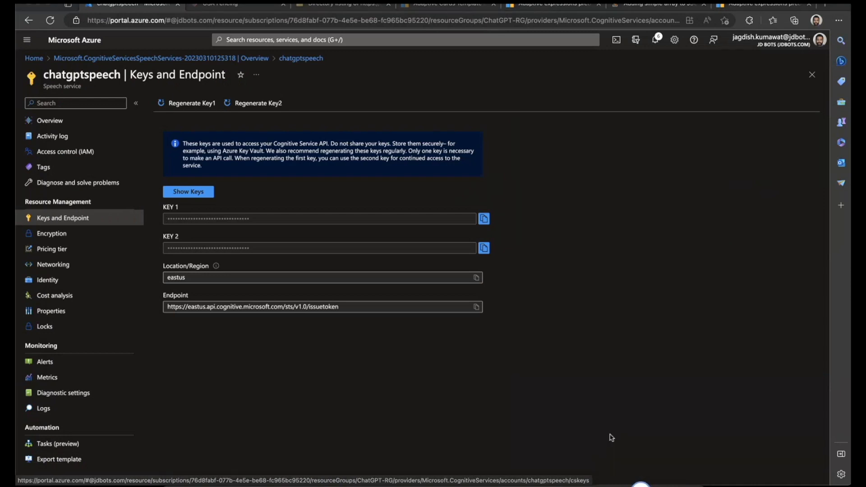
pyautogui.click(640, 484)
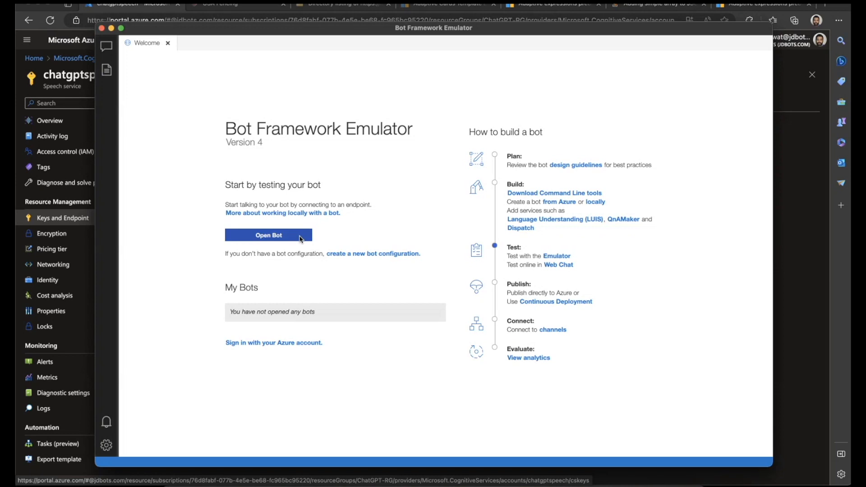
# - Start opening a bot in the Emulator and paste the chatgptspeech key as the Direct Line Speech Key
pyautogui.click(301, 236)
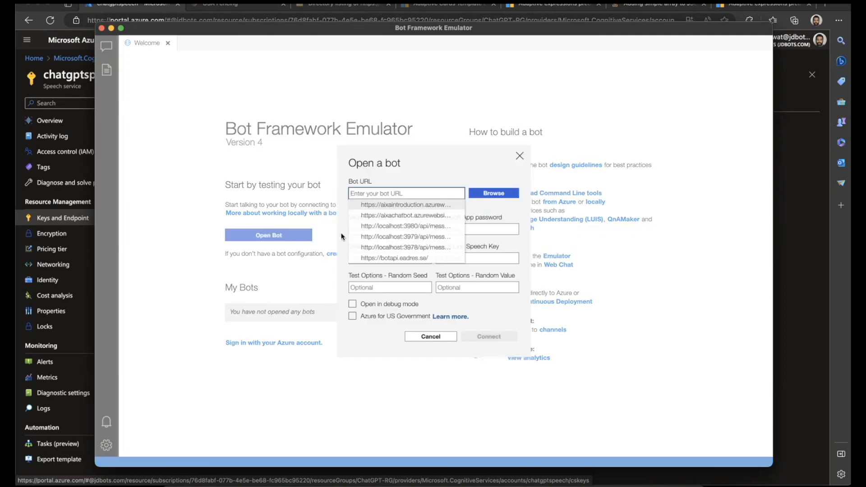
pyautogui.click(492, 210)
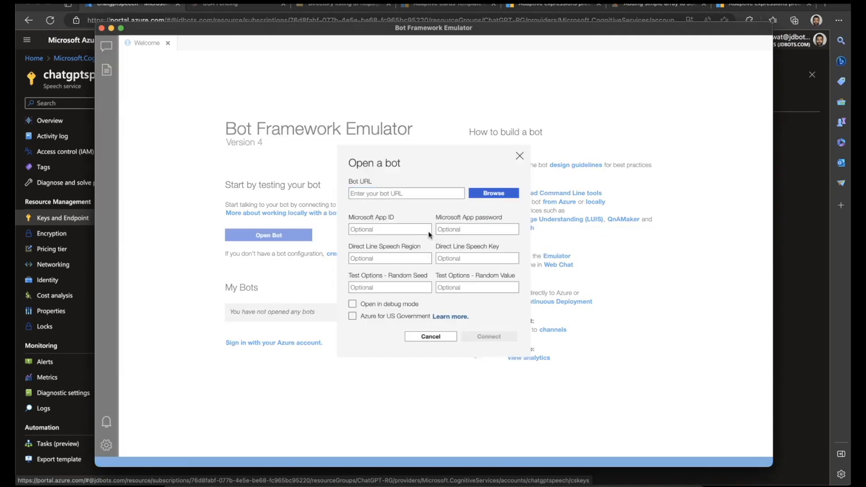
pyautogui.click(399, 256)
pyautogui.click(461, 257)
pyautogui.press('super+v')
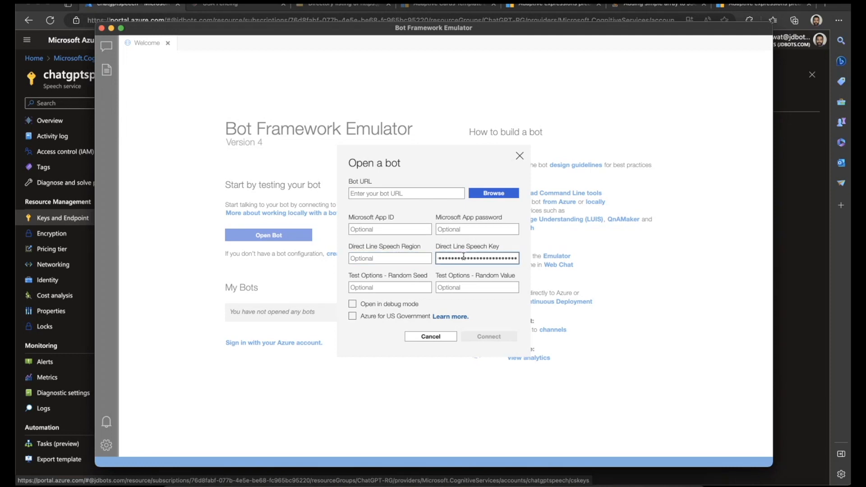
# - Copy the location/region eastus from the chatgptspeech service and enter it as the Direct Line Speech Region in the Emulator
pyautogui.click(63, 124)
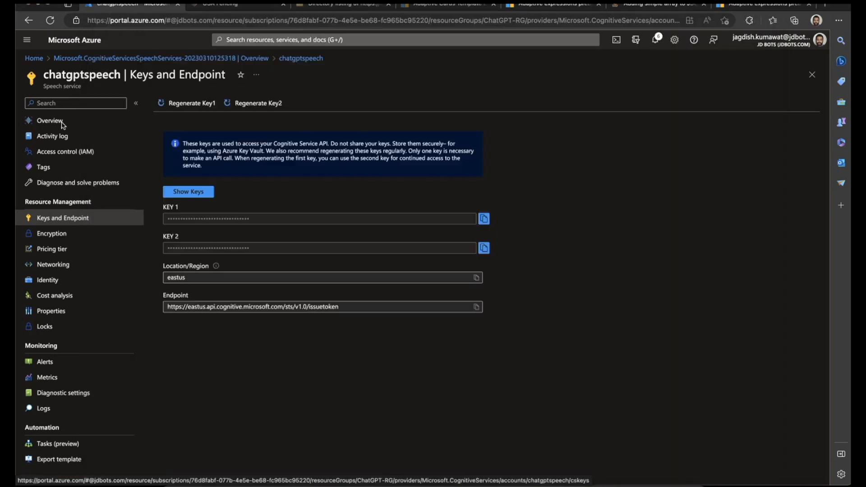
pyautogui.click(477, 277)
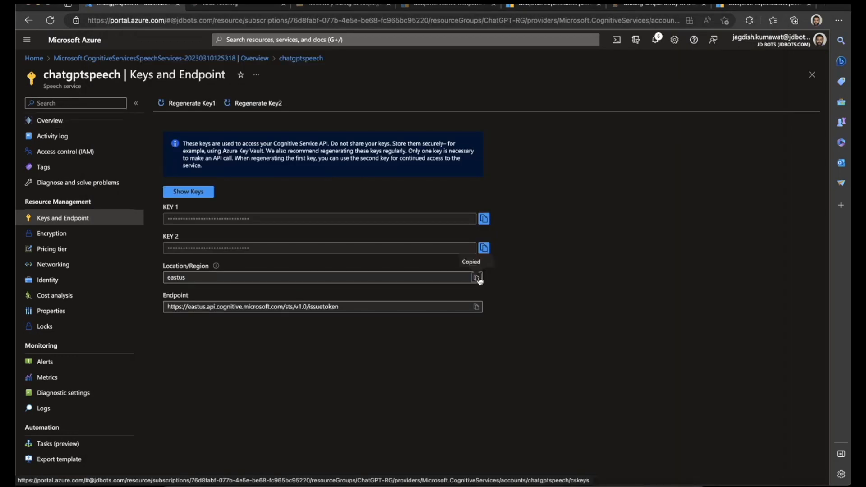
pyautogui.press('super+Tab')
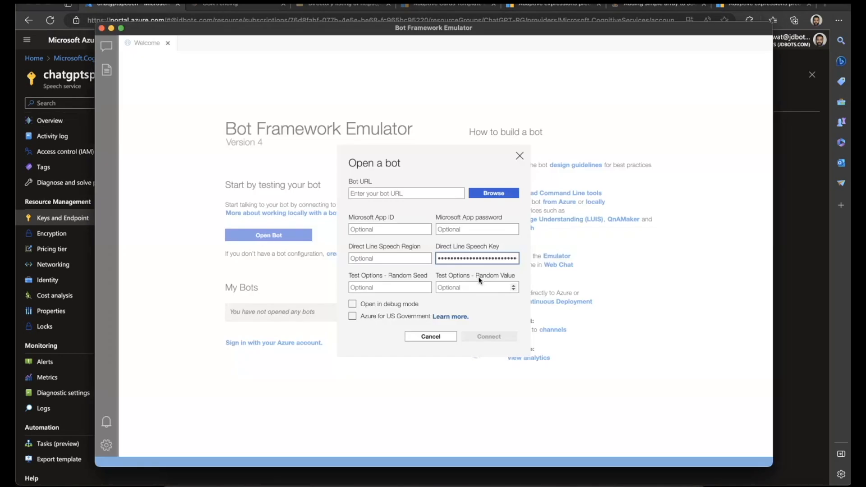
pyautogui.click(394, 260)
pyautogui.press('super+v')
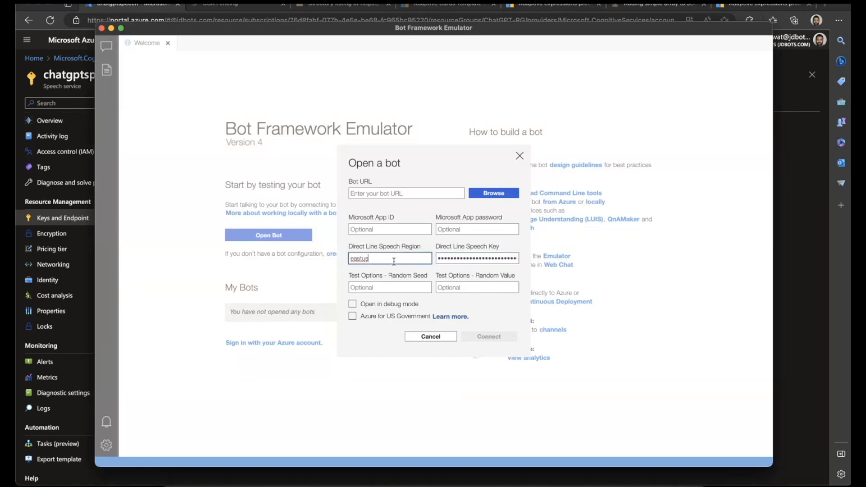
pyautogui.press('super+Tab')
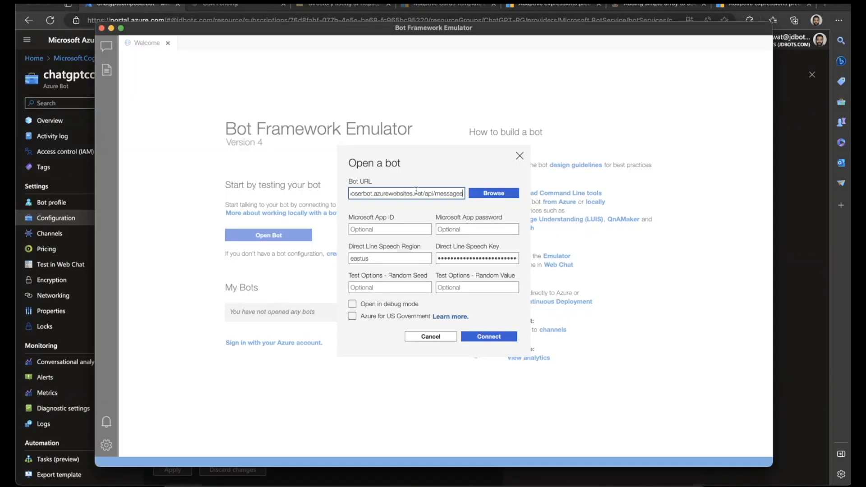
pyautogui.click(481, 338)
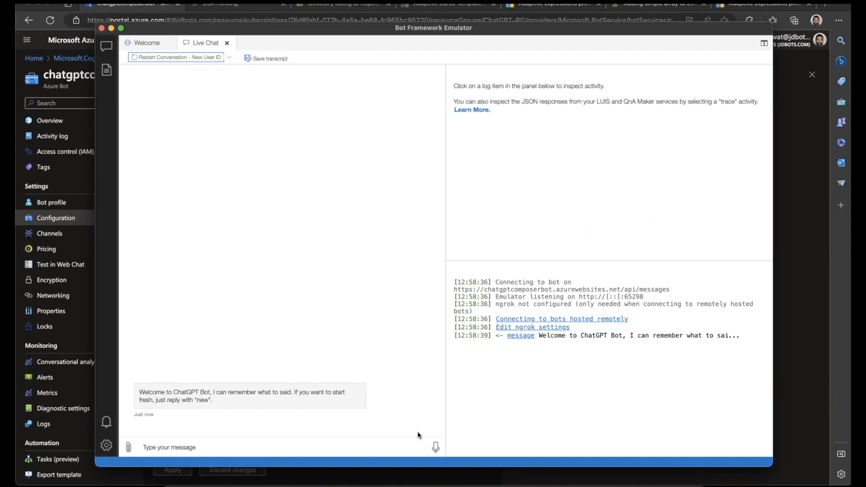
# - Test the bot by voice: say "Hi", ask "What is my name?", introduce yourself by name, and ask for the name again
pyautogui.click(434, 448)
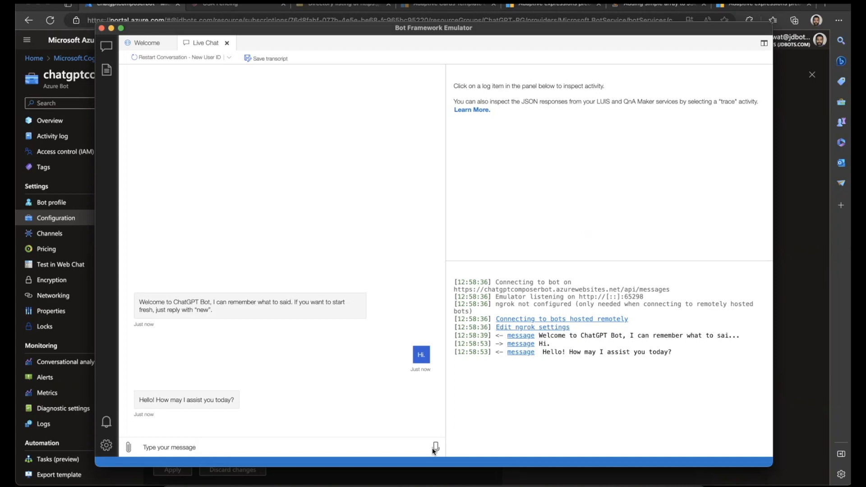
pyautogui.click(434, 448)
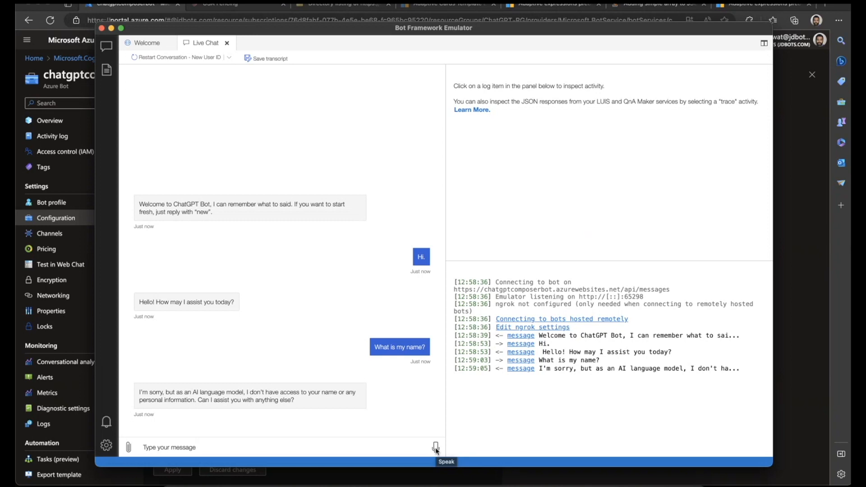
pyautogui.click(436, 448)
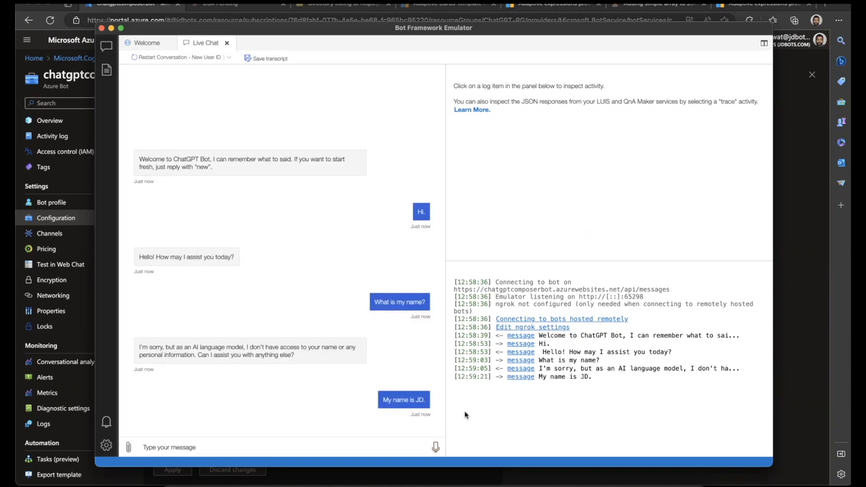
pyautogui.click(434, 446)
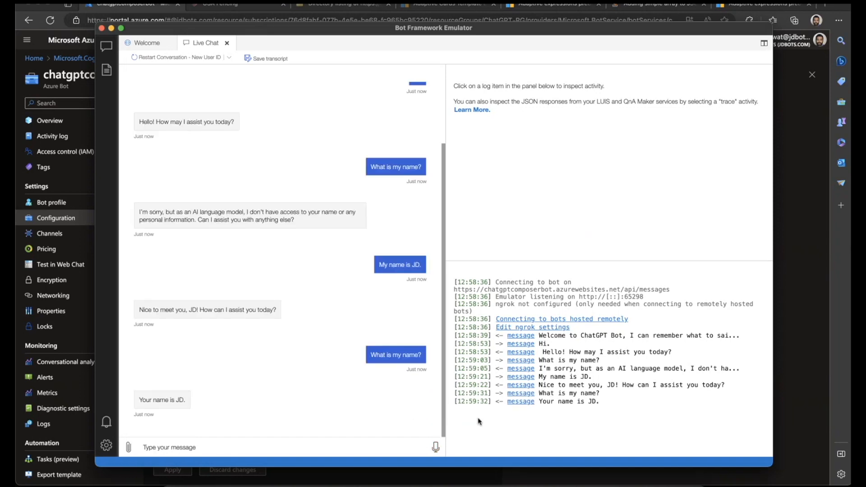
# - Reset the spoken conversation by saying "New", and ask by voice "What is my name?"
pyautogui.click(436, 448)
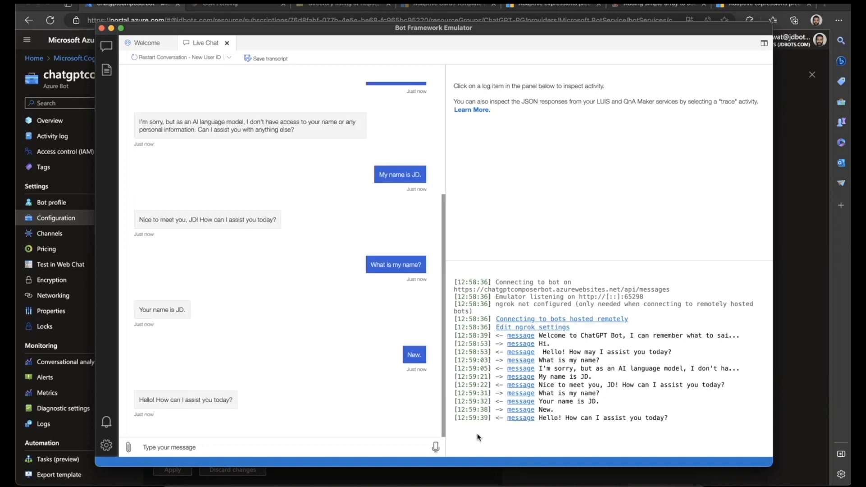
pyautogui.click(436, 448)
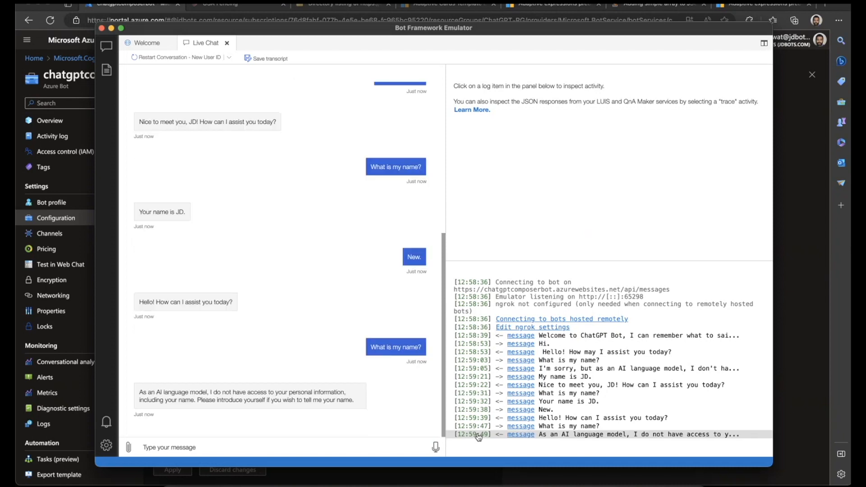
# - Ask by voice "As a chat bot developer, what is the best design to create a conversation?", and restart the conversation with a new user ID
pyautogui.click(435, 448)
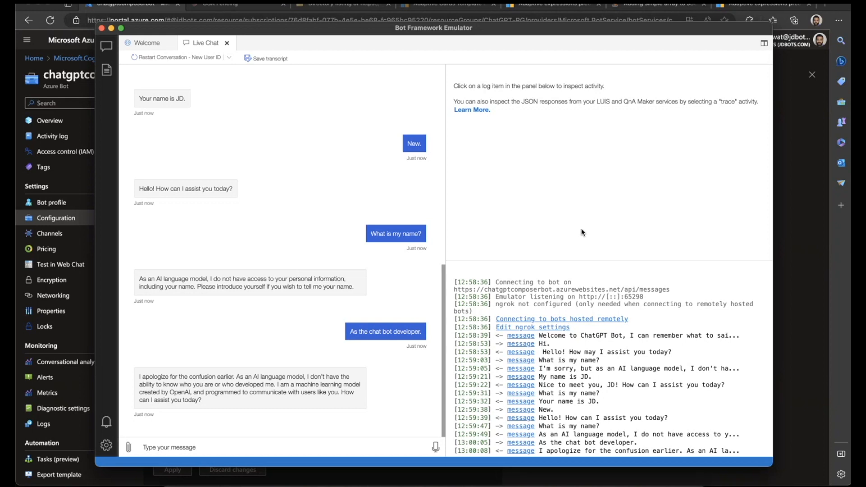
pyautogui.click(436, 447)
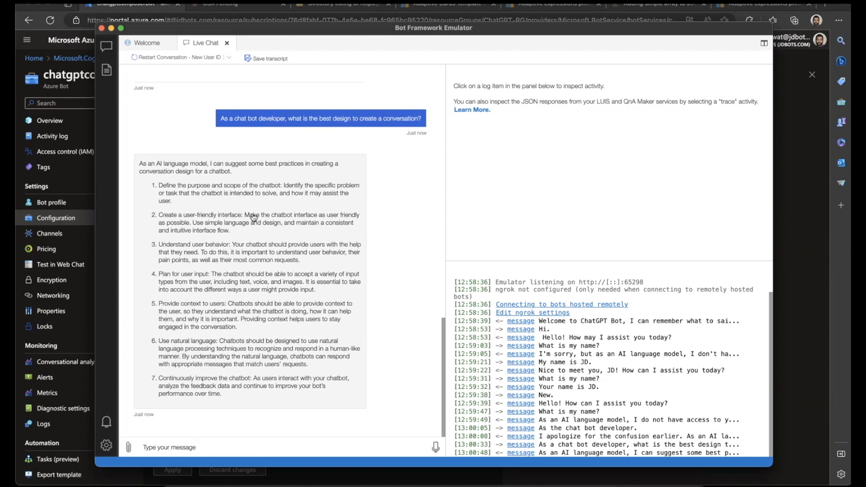
pyautogui.click(175, 59)
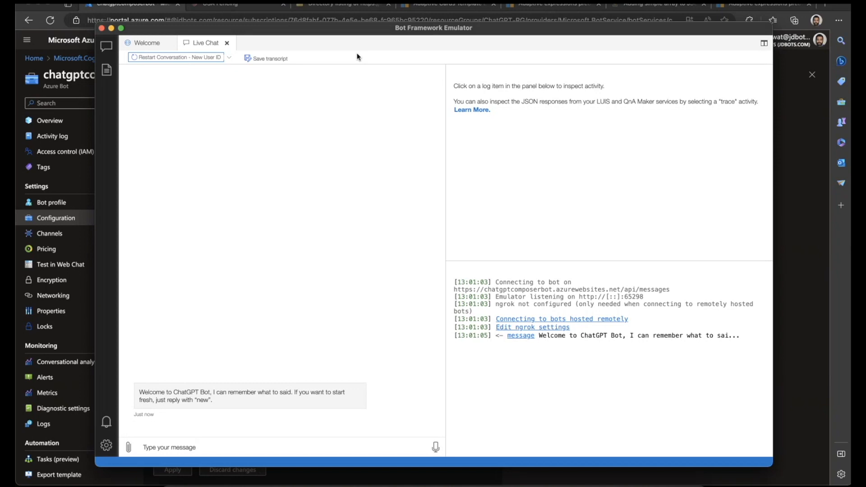
# - In the Azure portal, add the Microsoft Teams channel to chatgptcomposerbot, accepting the terms of service and using Microsoft Teams Commercial messaging
pyautogui.click(59, 33)
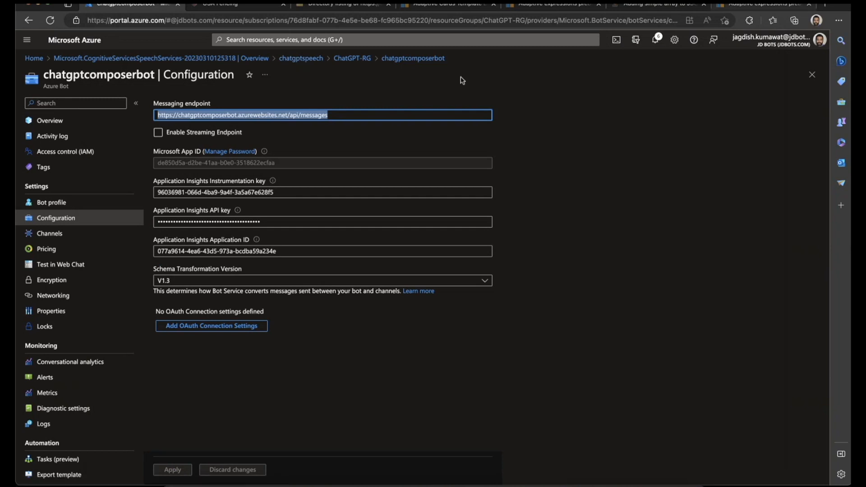
pyautogui.click(46, 241)
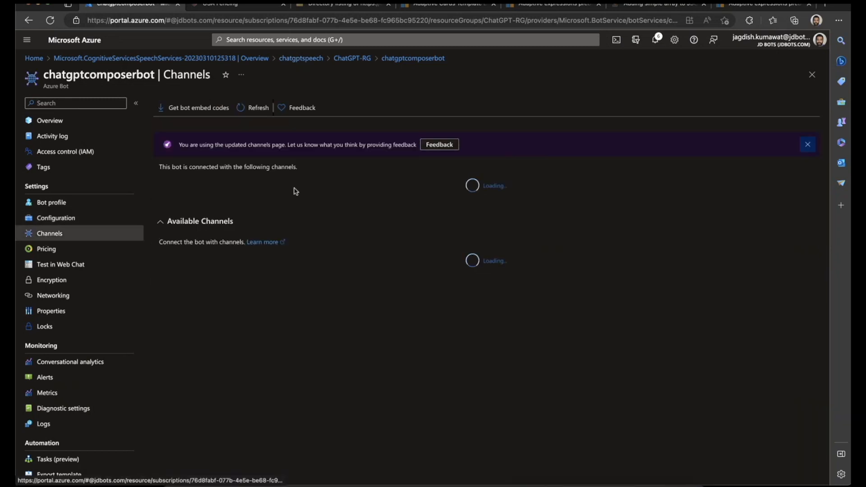
pyautogui.scroll(-3, 294, 187)
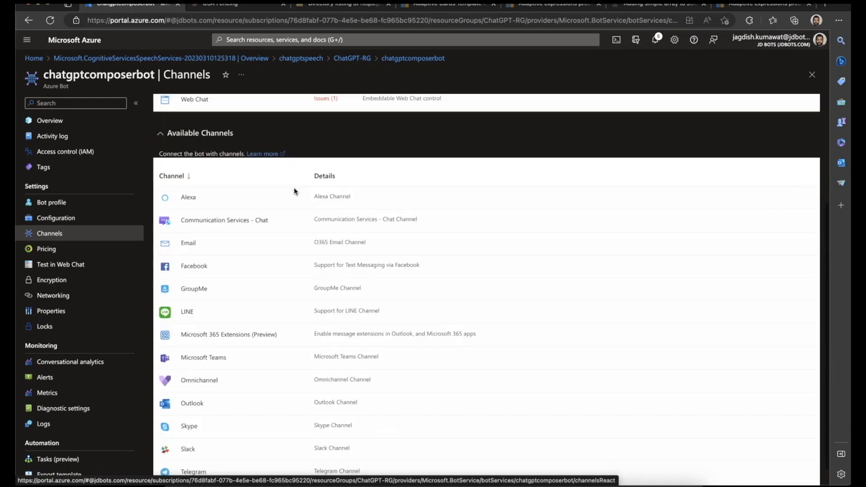
pyautogui.scroll(-1, 294, 191)
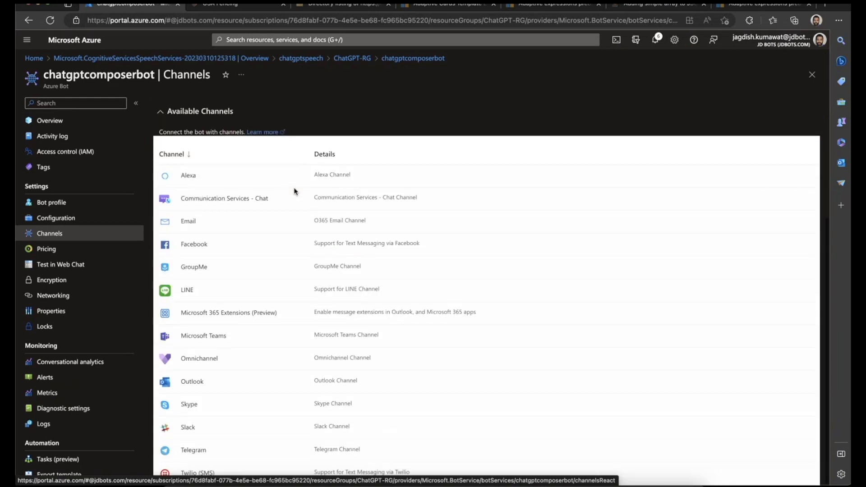
pyautogui.click(198, 342)
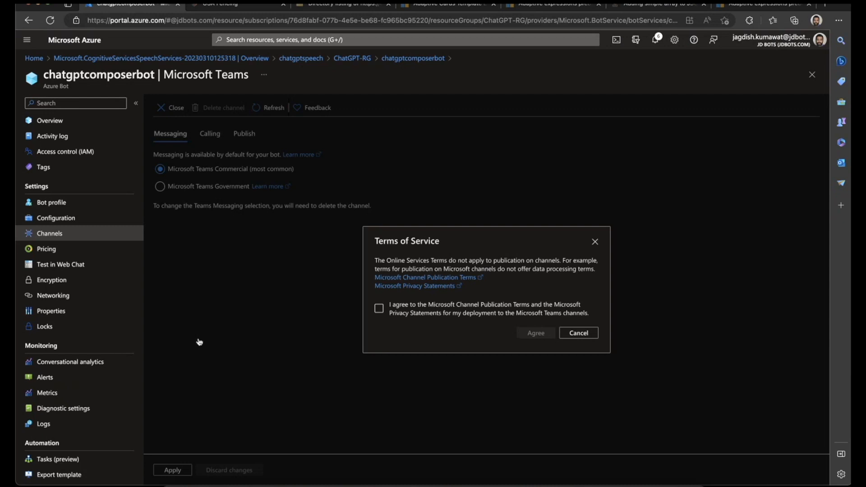
pyautogui.click(379, 309)
pyautogui.click(533, 334)
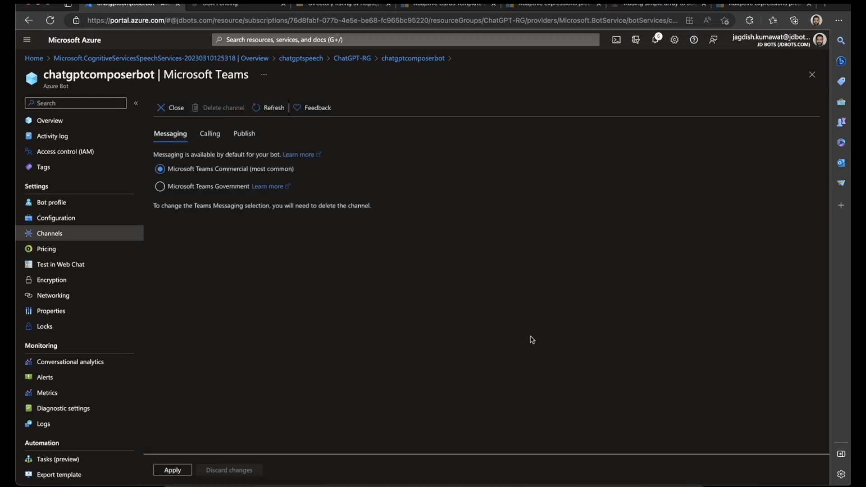
pyautogui.click(179, 472)
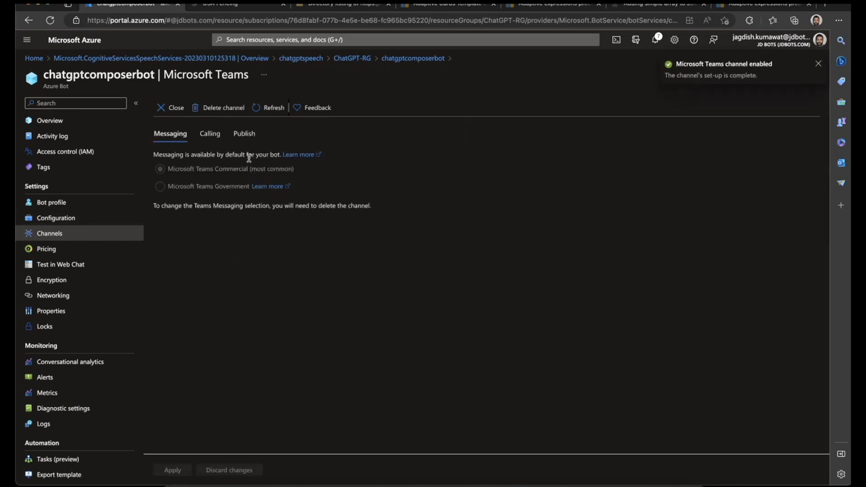
# - Open the bot's Microsoft Teams chat from its connected channels, dismissing the desktop app prompt and using the Teams web app
pyautogui.click(51, 219)
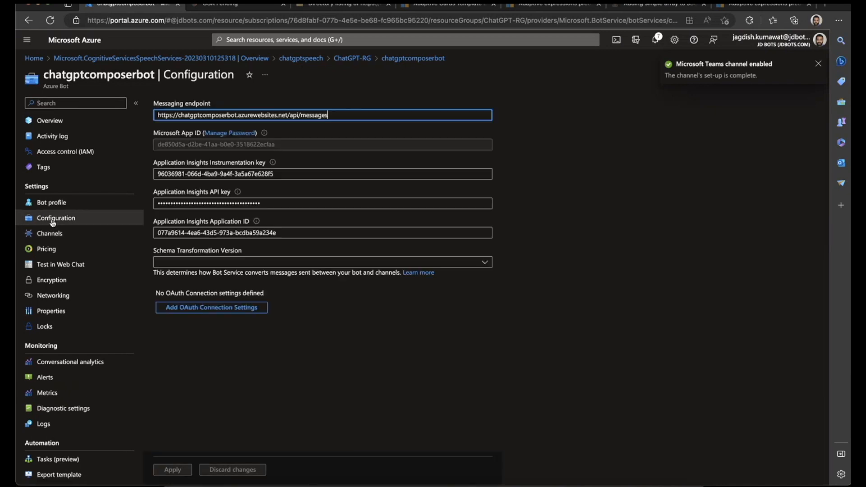
pyautogui.click(52, 240)
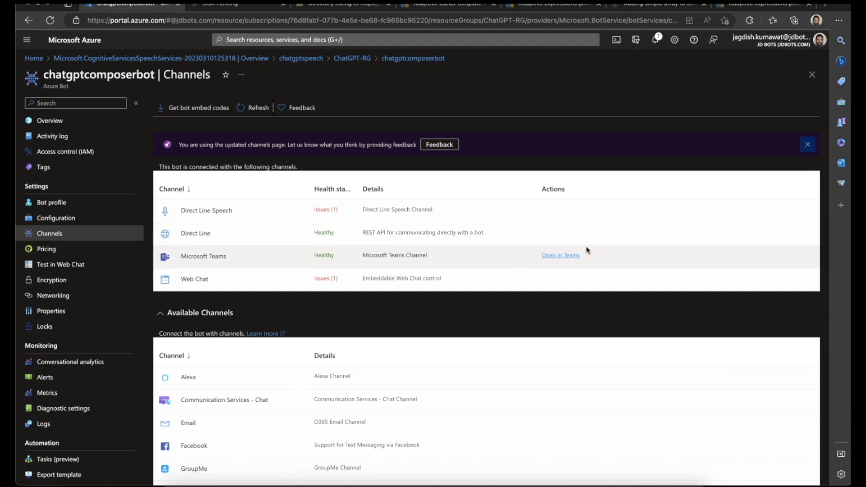
pyautogui.click(561, 256)
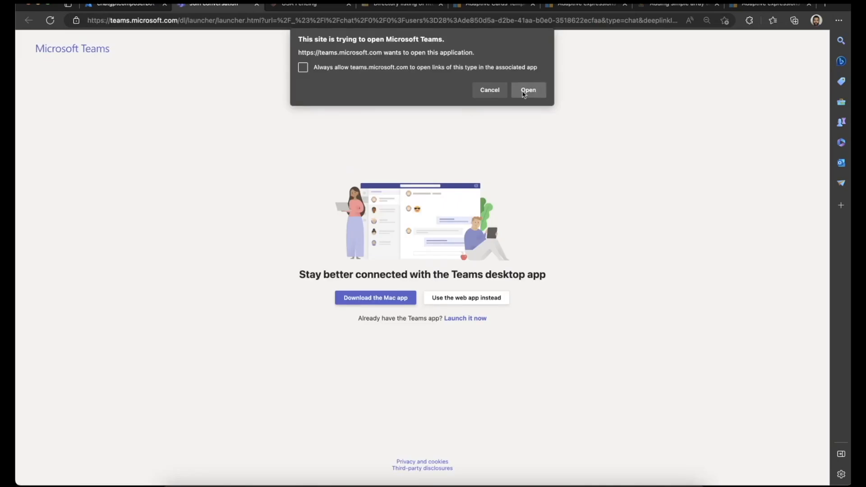
pyautogui.click(487, 93)
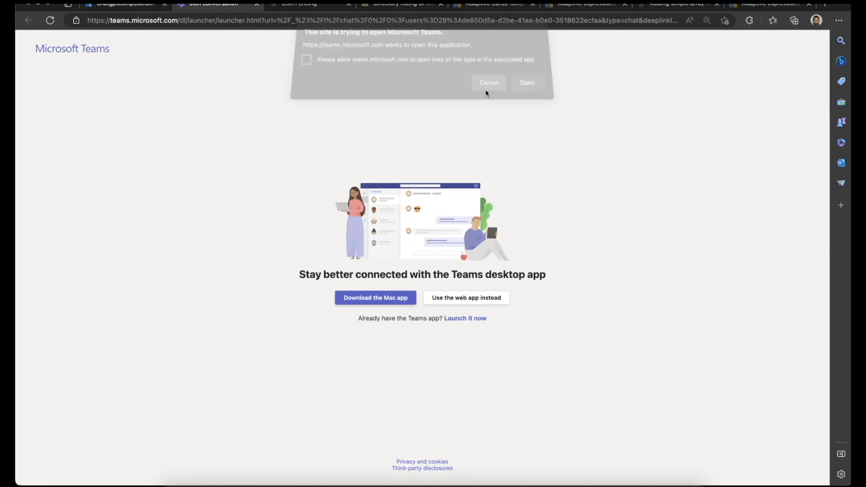
pyautogui.click(467, 298)
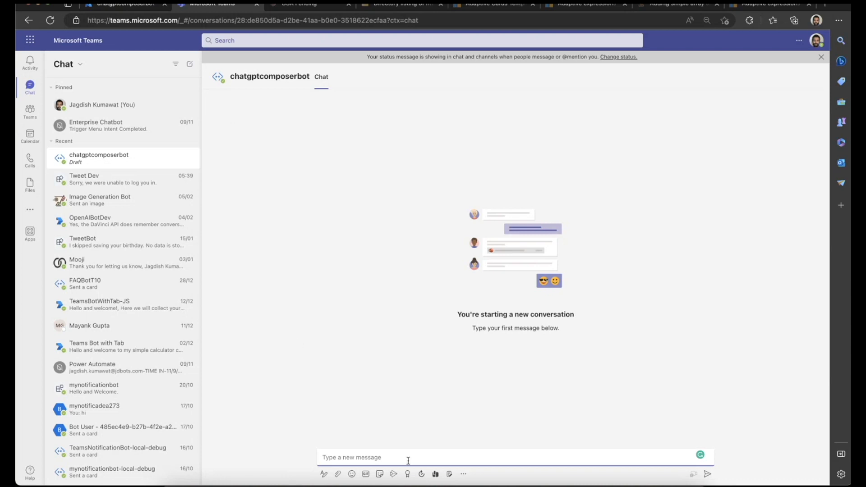
# - Start the conversation with chatgptcomposerbot in Teams by sending "hi", and send "hi" again after its reply
pyautogui.write('hi')
pyautogui.press('Return')
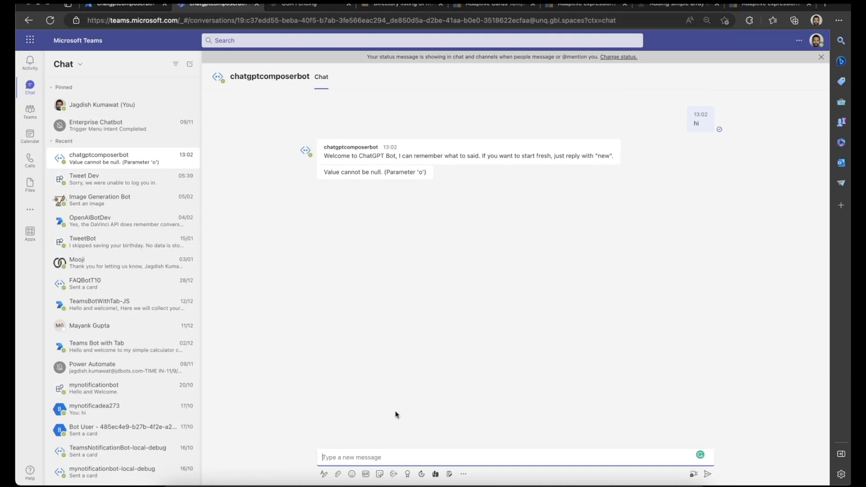
pyautogui.write('hi')
pyautogui.press('Return')
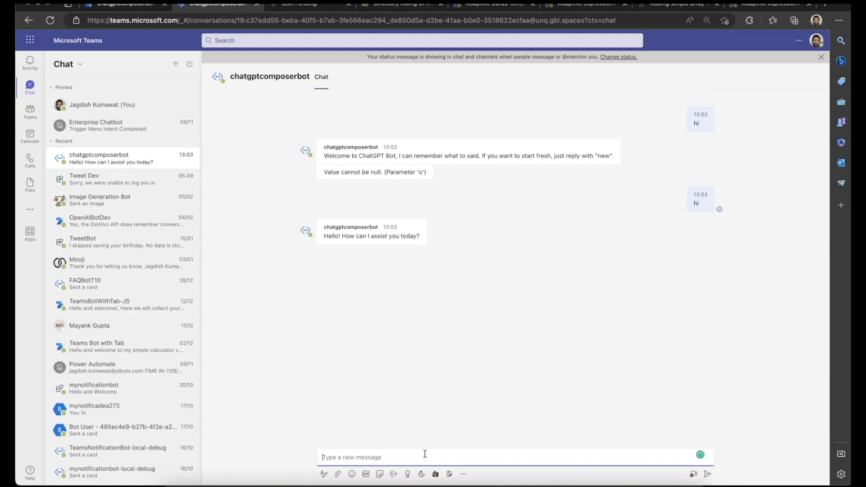
# - Send the bot "recursive example in c#" and look over the code block in its reply
pyautogui.write('recursive example in c#')
pyautogui.press('Return')
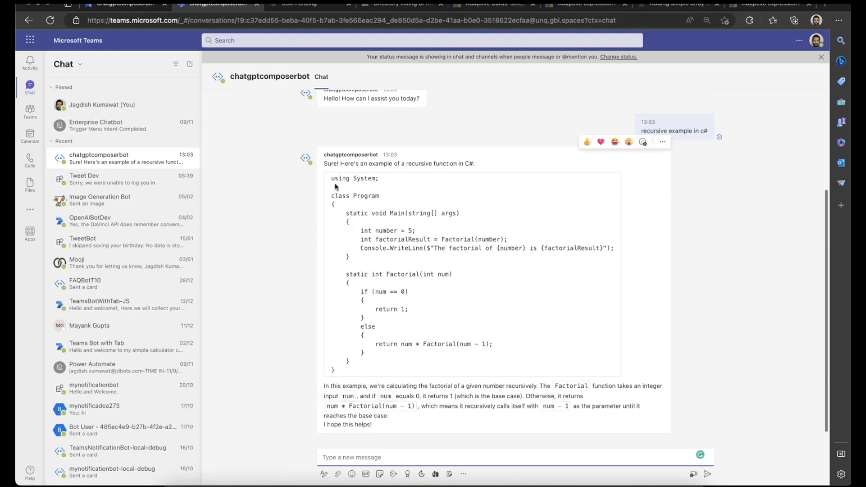
pyautogui.moveTo(331, 178); pyautogui.dragTo(369, 373)
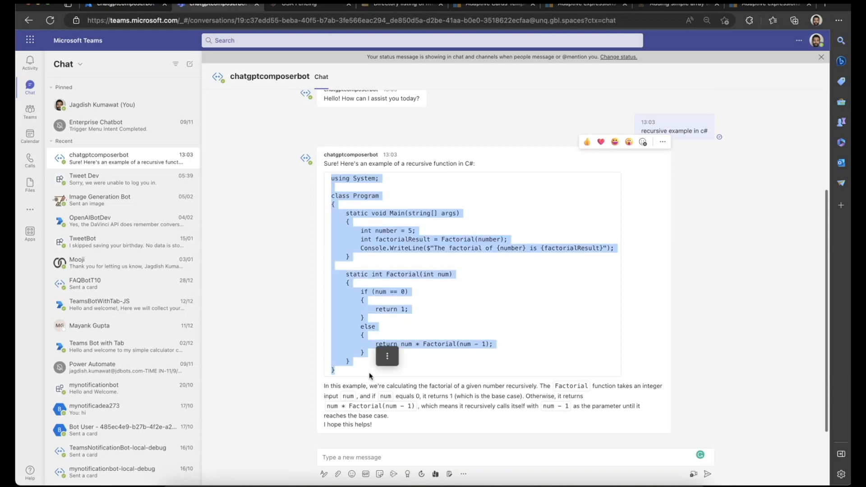
pyautogui.click(345, 373)
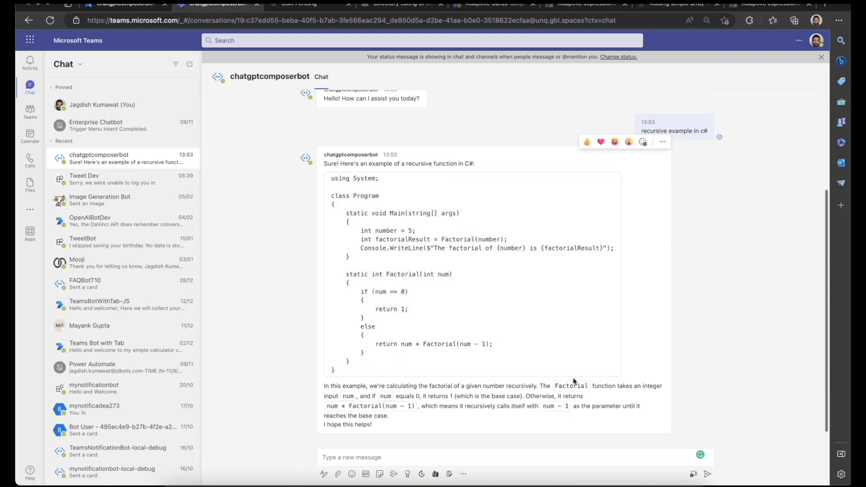
# - Send the follow-up "implement the above solution by giving number as 6" and check the number assignment in the returned code
pyautogui.click(434, 457)
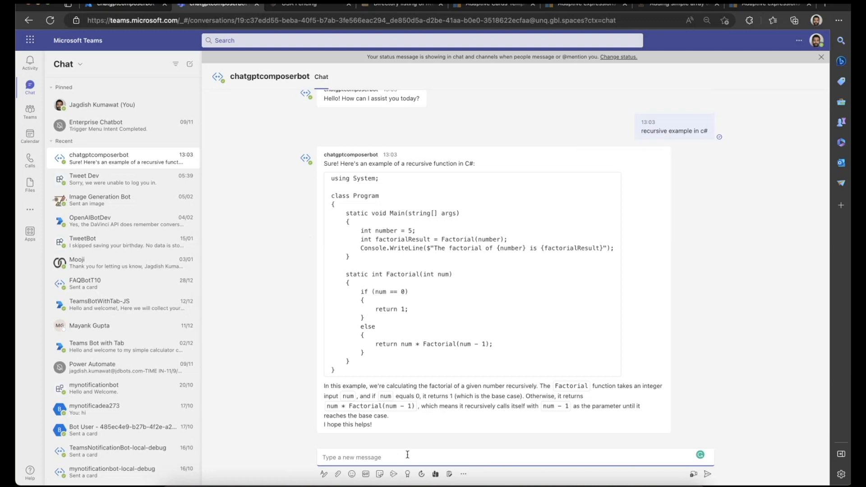
pyautogui.write('implement the above solution')
pyautogui.write('by giving number as 6')
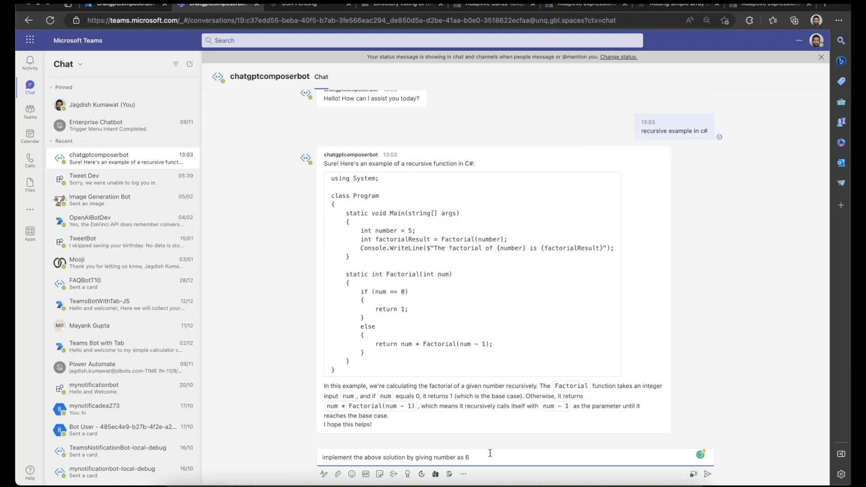
pyautogui.press('Return')
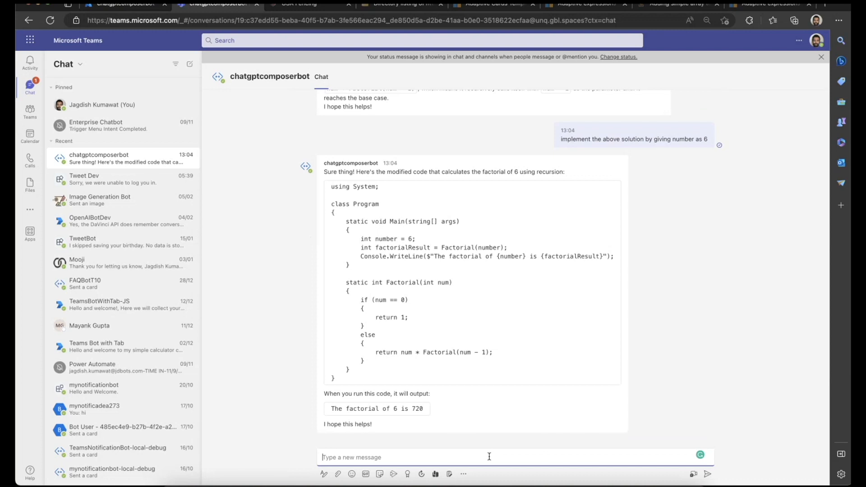
pyautogui.moveTo(360, 239); pyautogui.dragTo(415, 238)
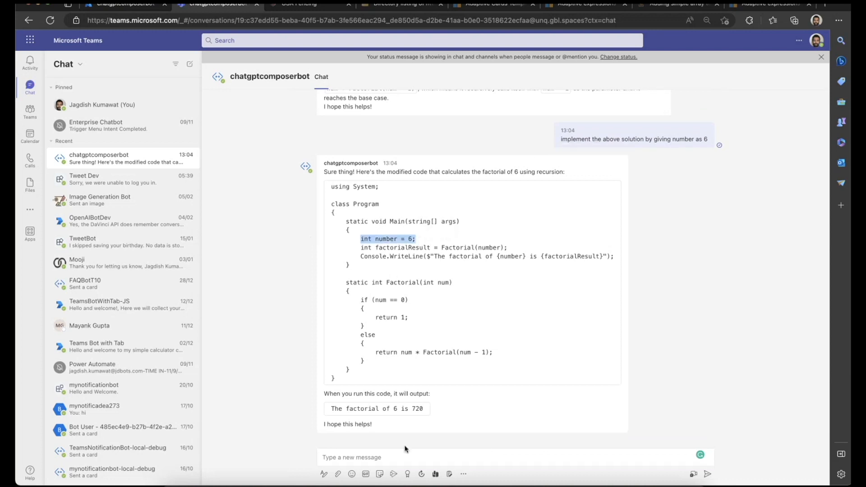
# - Send the bot "create a model class for user", and compare the language of its reply with the earlier code in the conversation
pyautogui.click(409, 457)
pyautogui.write('create a model class for user')
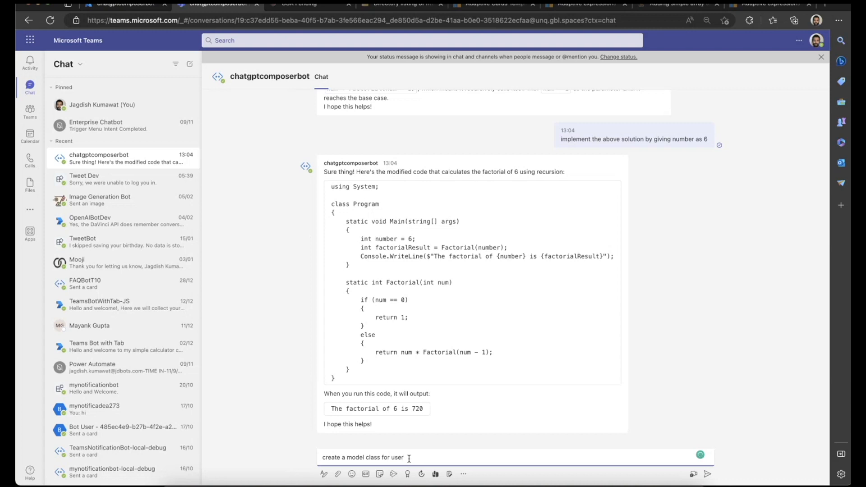
pyautogui.press('Return')
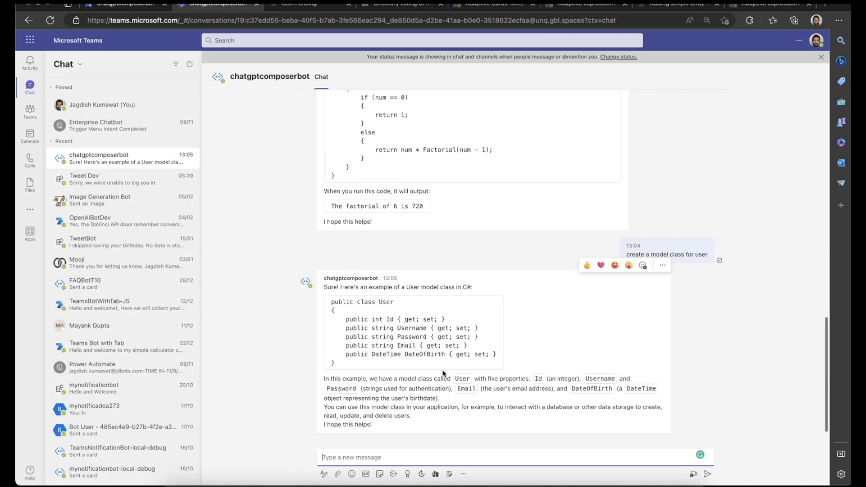
pyautogui.moveTo(405, 288); pyautogui.dragTo(474, 287)
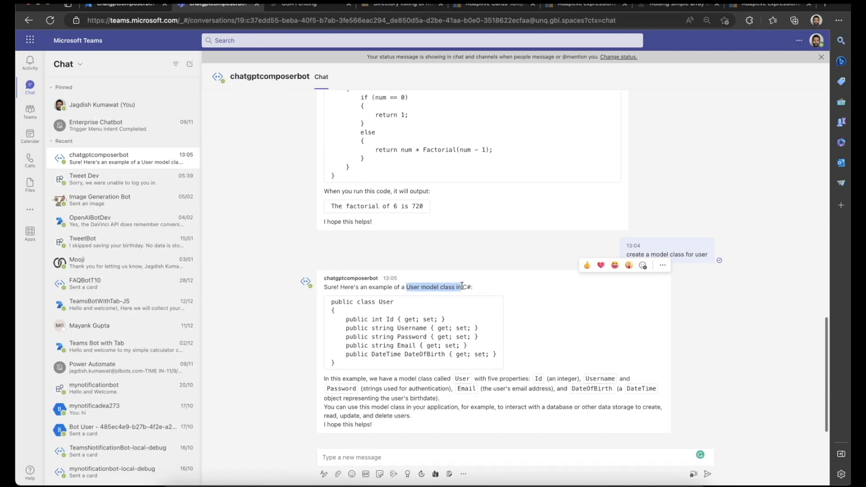
pyautogui.click(463, 284)
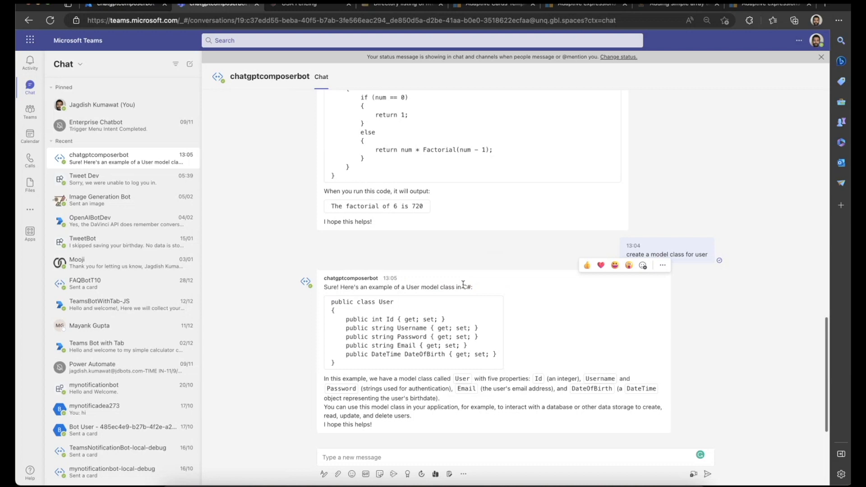
pyautogui.scroll(10, 462, 284)
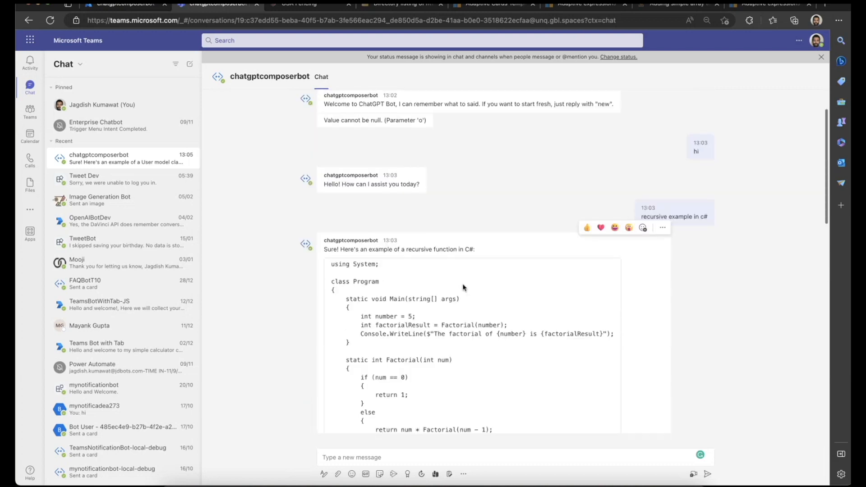
pyautogui.scroll(-10, 462, 283)
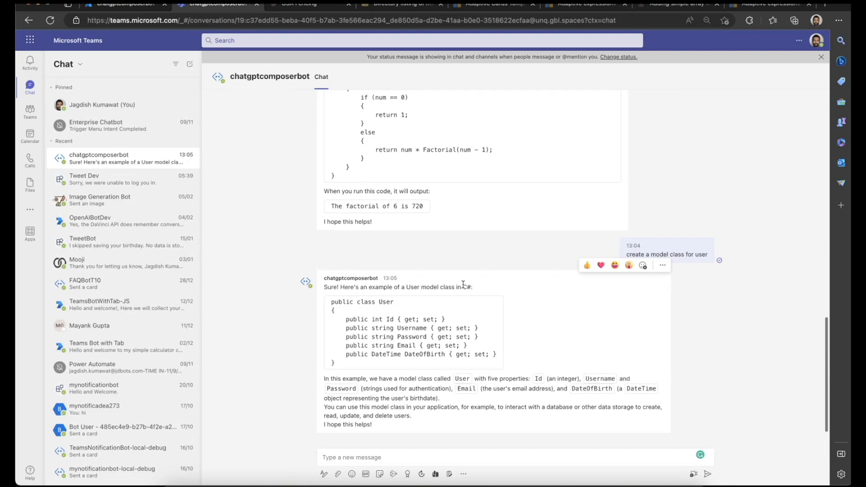
# - Ask the bot to extend the model class by sending "add a user role property"
pyautogui.click(458, 456)
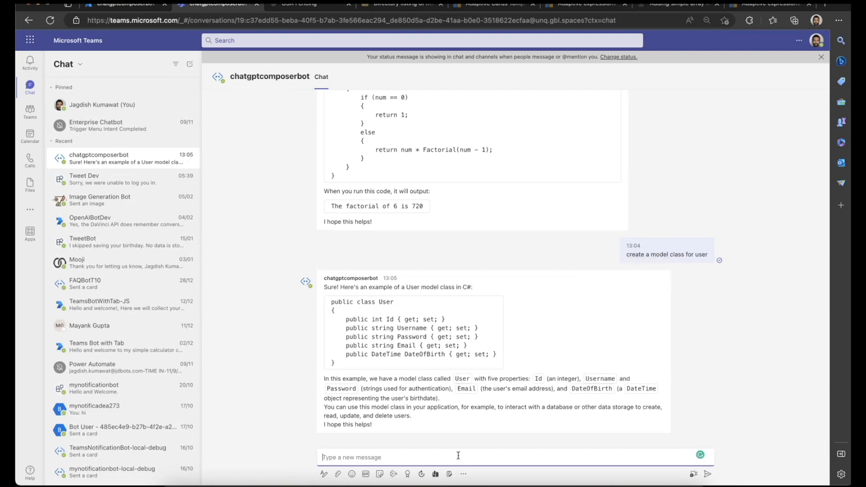
pyautogui.write('add a user role property')
pyautogui.press('Return')
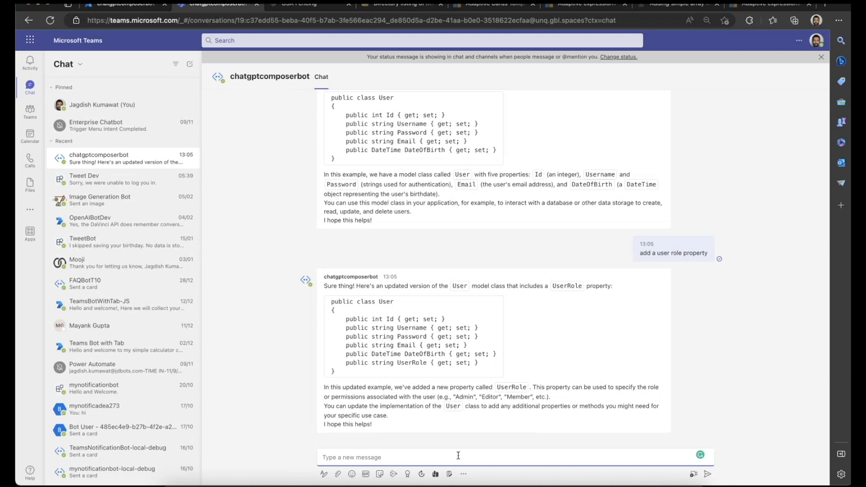
# - Switch to the Azure portal and review the bot's connected channels and the other available channels
pyautogui.click(109, 6)
pyautogui.scroll(-3, 264, 383)
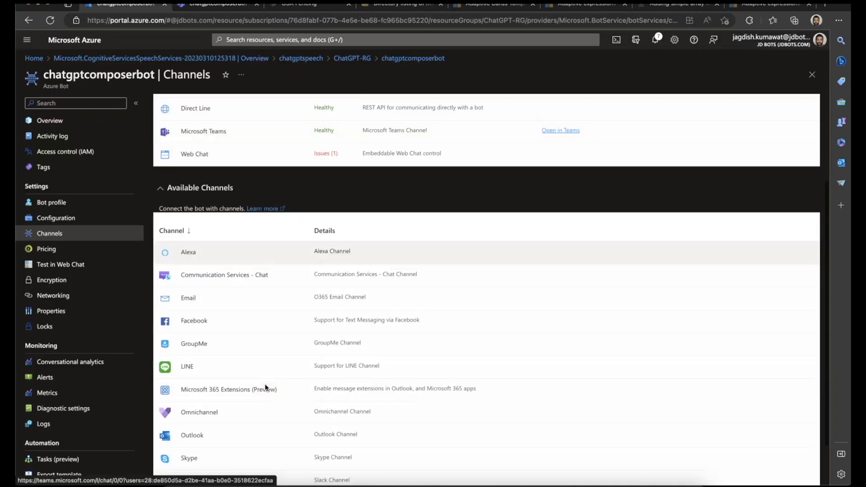
pyautogui.scroll(-1, 265, 387)
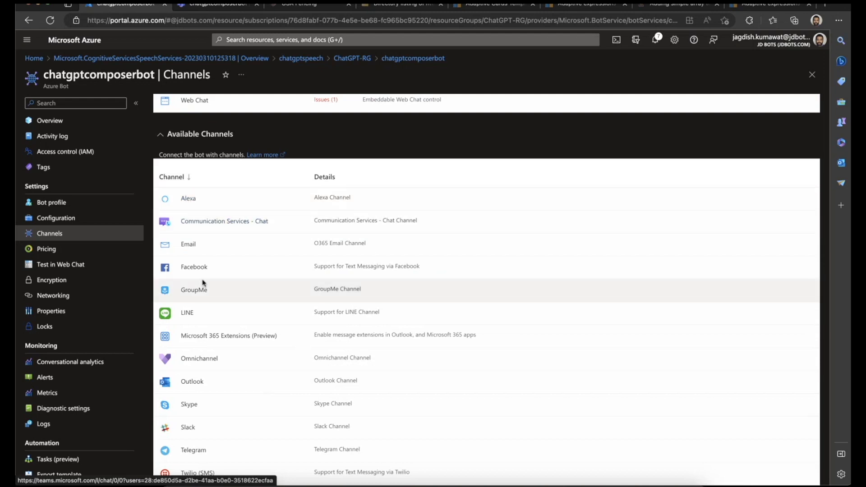
pyautogui.scroll(4, 203, 283)
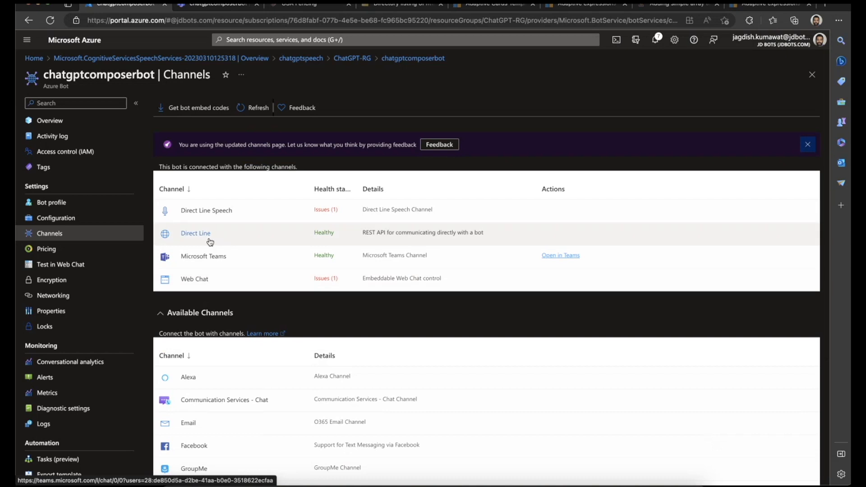
pyautogui.scroll(-4, 205, 329)
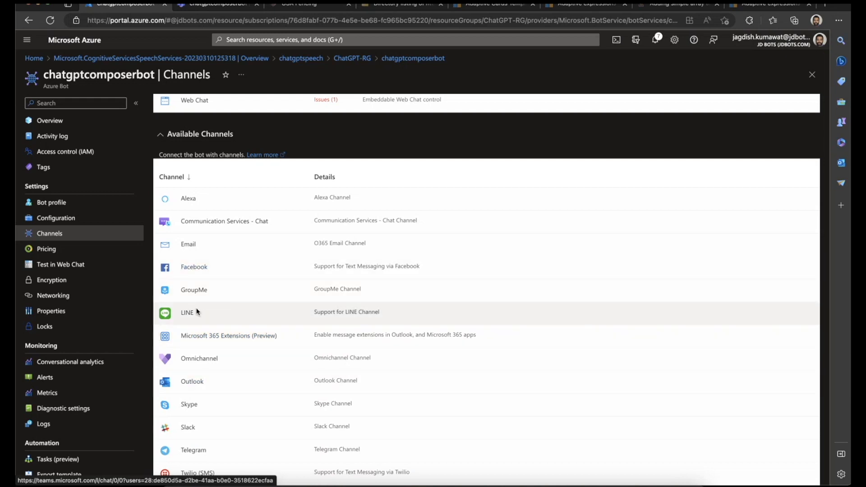
pyautogui.scroll(4, 220, 256)
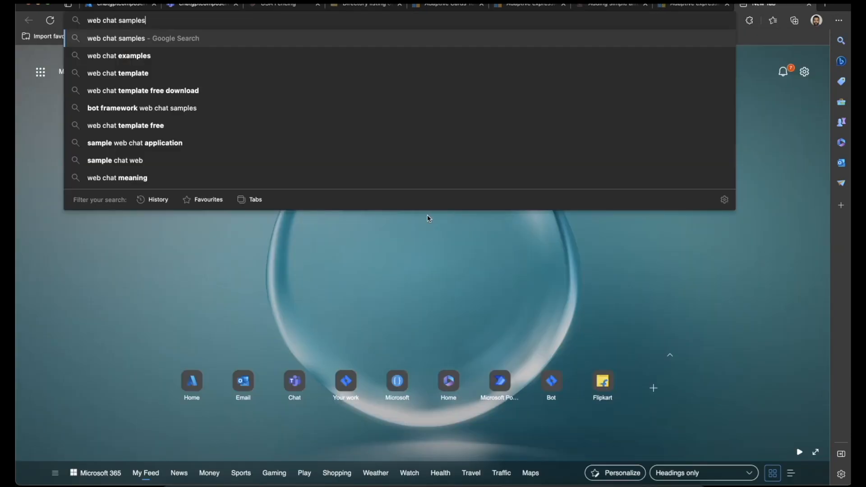
# - Delete the search text "web chat samples" in the new browser tab
pyautogui.press('BackSpace')
pyautogui.press('BackSpace')
pyautogui.press('BackSpace')
pyautogui.press('BackSpace')
pyautogui.press('BackSpace')
pyautogui.press('BackSpace')
pyautogui.press('BackSpace')
pyautogui.press('BackSpace')
pyautogui.press('BackSpace')
pyautogui.press('BackSpace')
pyautogui.press('BackSpace')
pyautogui.press('BackSpace')
pyautogui.press('BackSpace')
pyautogui.press('BackSpace')
pyautogui.press('BackSpace')
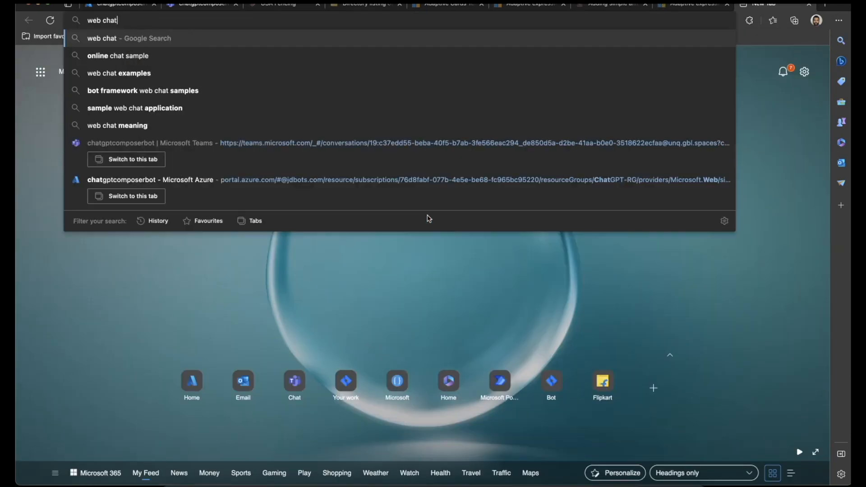